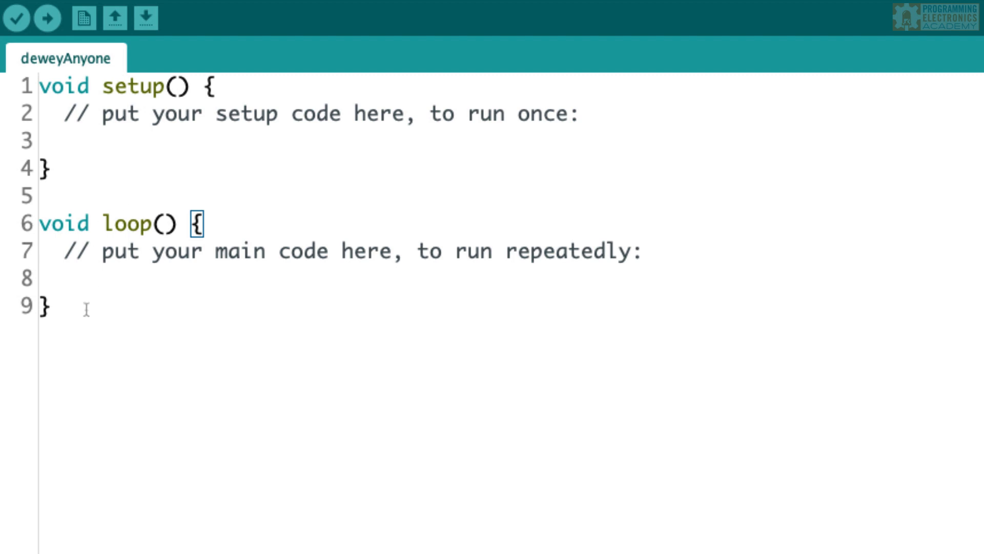
- Delete all the template code and save the emptied deweyAnyone sketch
key(ctrl+a)
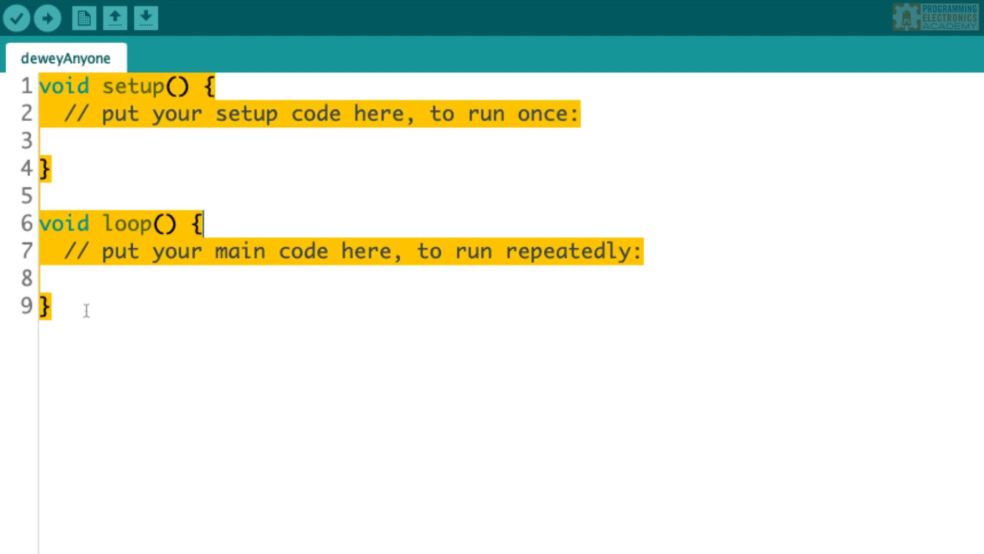
key(BackSpace)
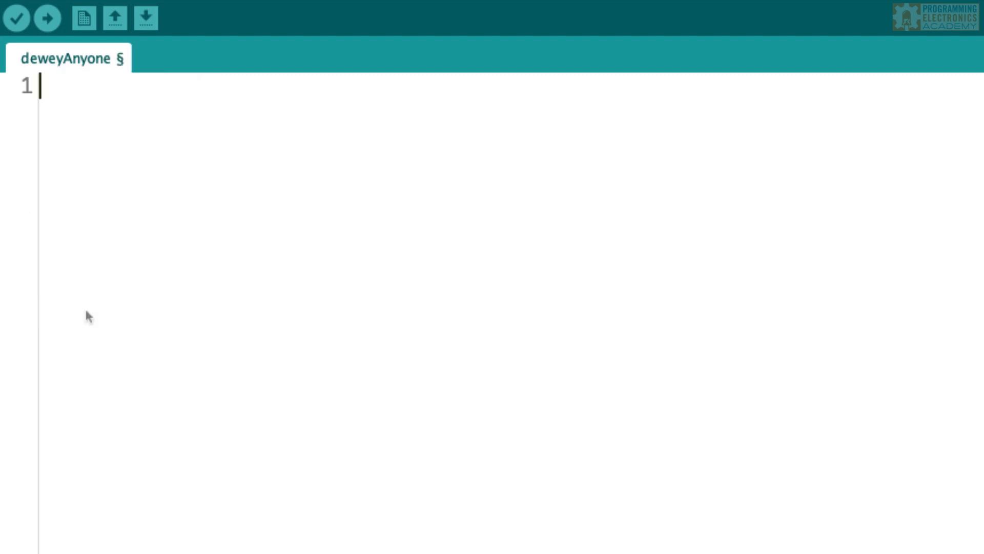
key(ctrl+s)
text(// --> include librar)
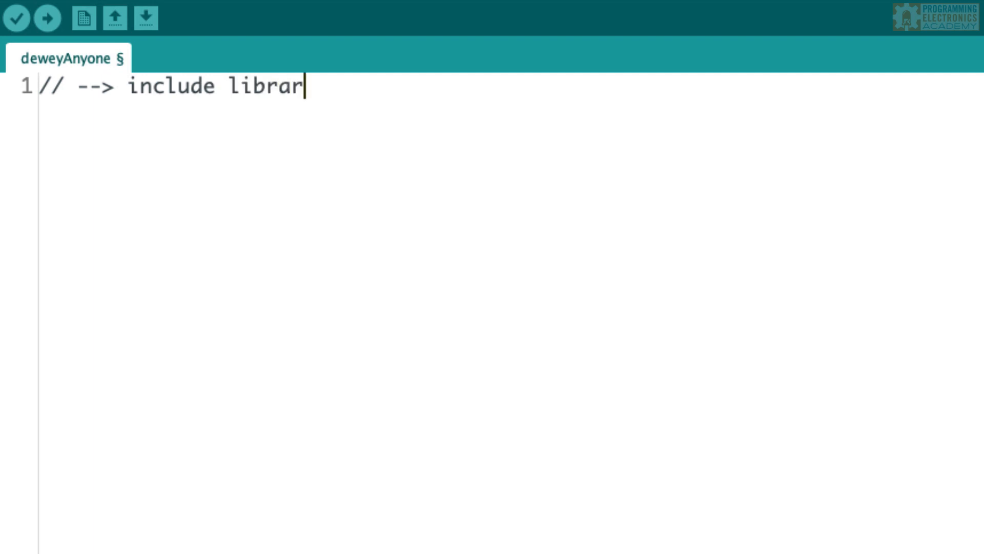
text(ies)
- Write the six '// -->' section comments for libraries, defines, globals, user functions, setup() and loop(), then save
key(Return)
text(// --> defines and constants)
key(Return)
text(// --)
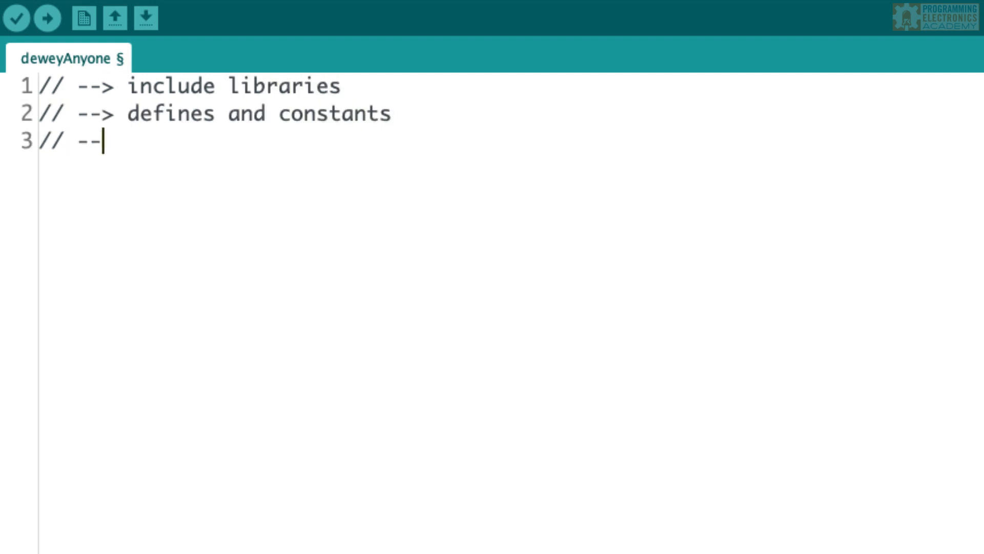
text(> global variables)
key(Return)
key(Return)
text(// --> user defined functions)
key(Return)
key(Return)
text(// --> setup())
key(Return)
key(Return)
text(// --> loop())
key(ctrl+s)
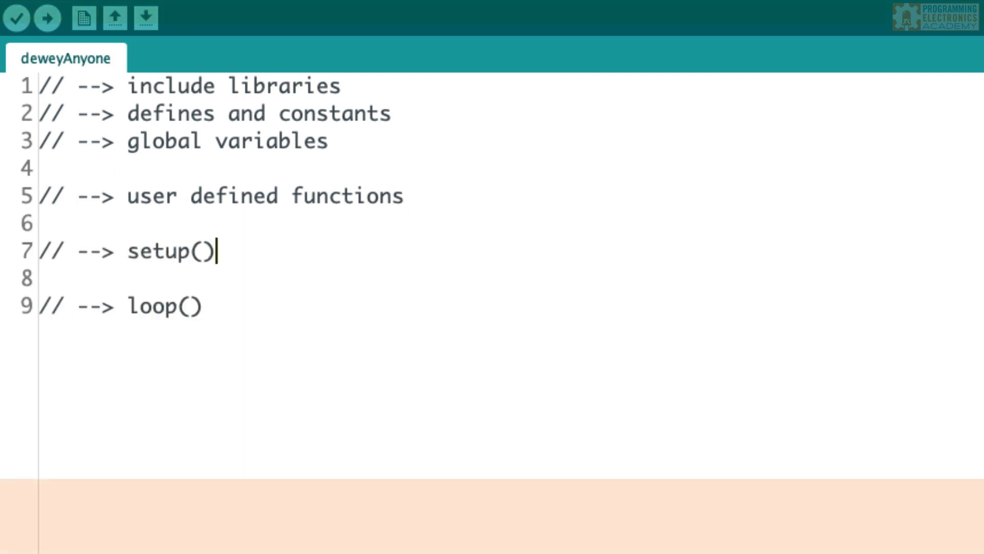
key(Up)
key(Up)
key(End)
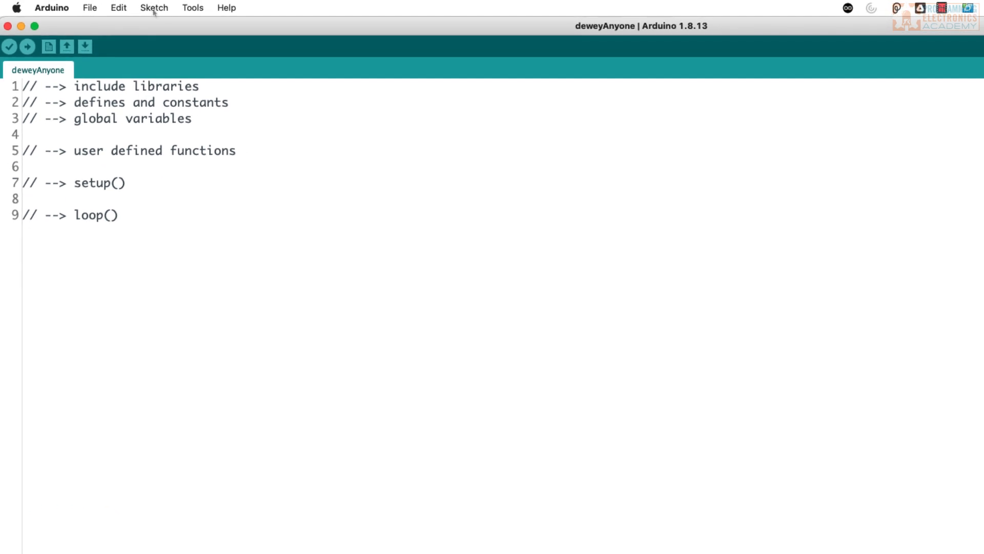
- Include the FastLED library via Sketch > Include Library and cut the generated #include line
click(154, 7)
mouse_move(170, 109)
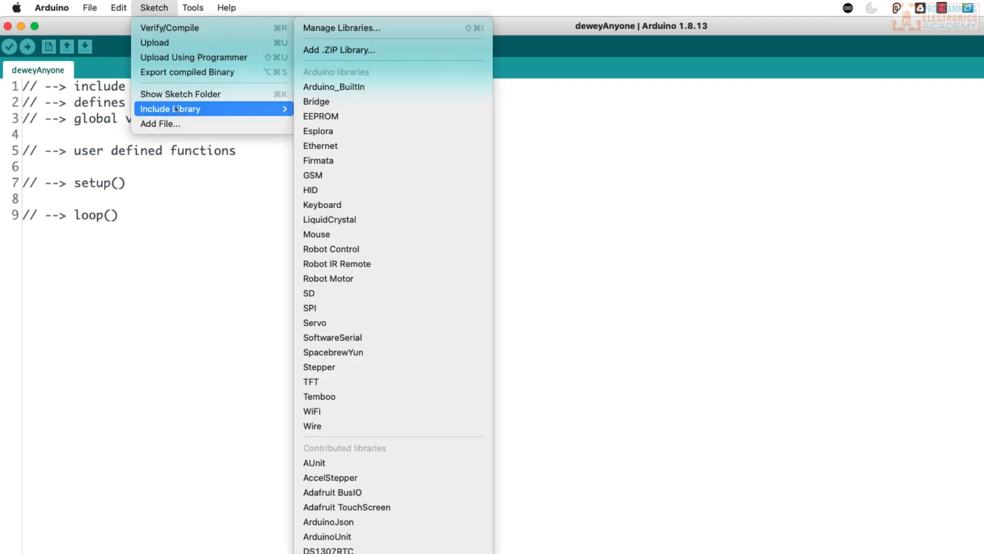
scroll(365, 318, down, 3)
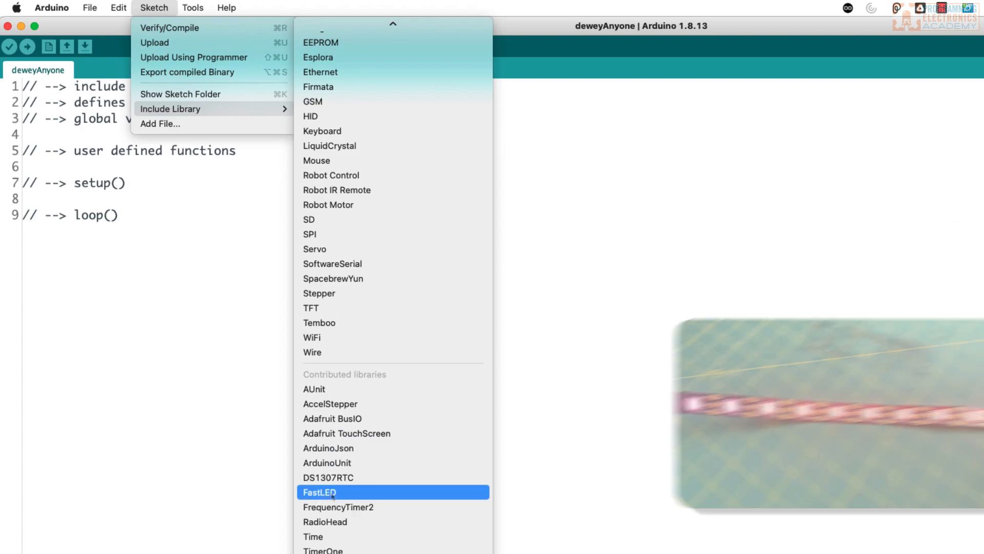
click(312, 494)
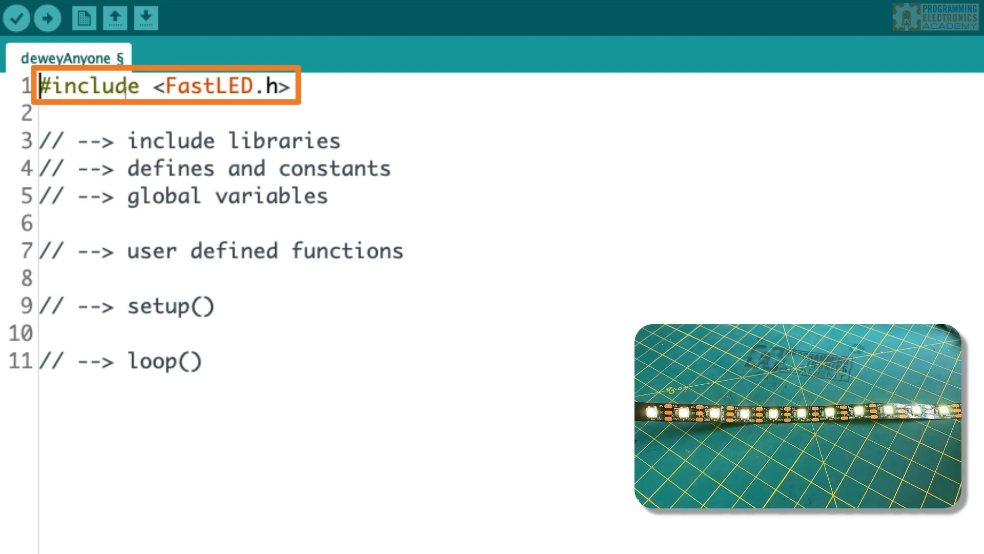
key(shift+Home)
key(ctrl+c)
key(BackSpace)
- Paste #include <FastLED.h> under the include libraries comment and clean up the stray top lines
key(Down)
key(Down)
key(Down)
key(Return)
key(Up)
key(ctrl+v)
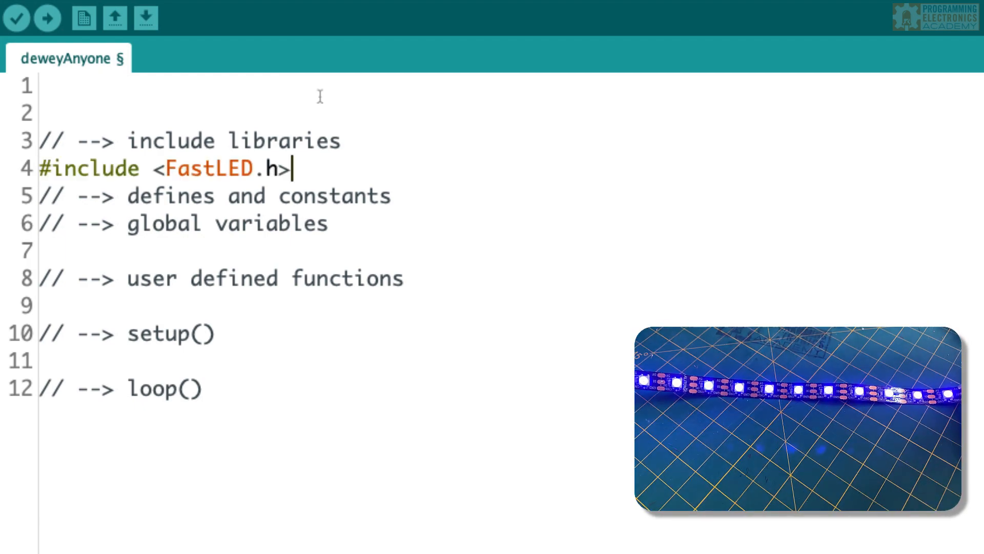
key(Return)
key(Up)
key(Up)
key(BackSpace)
key(BackSpace)
key(Down)
key(shift+End)
key(BackSpace)
text(#include <FastLED.h>)
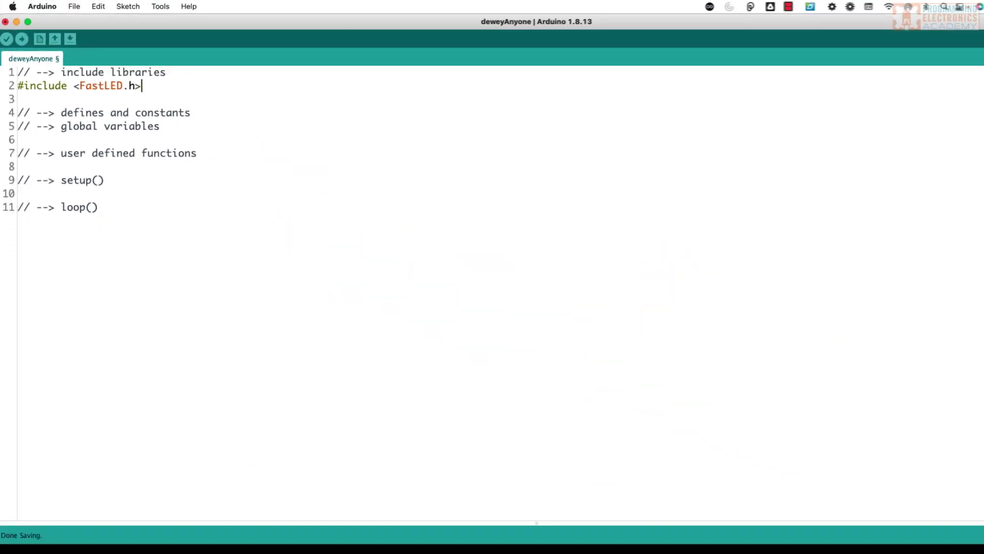
- Save the sketch and leave a blank line above the user defined functions comment
click(128, 6)
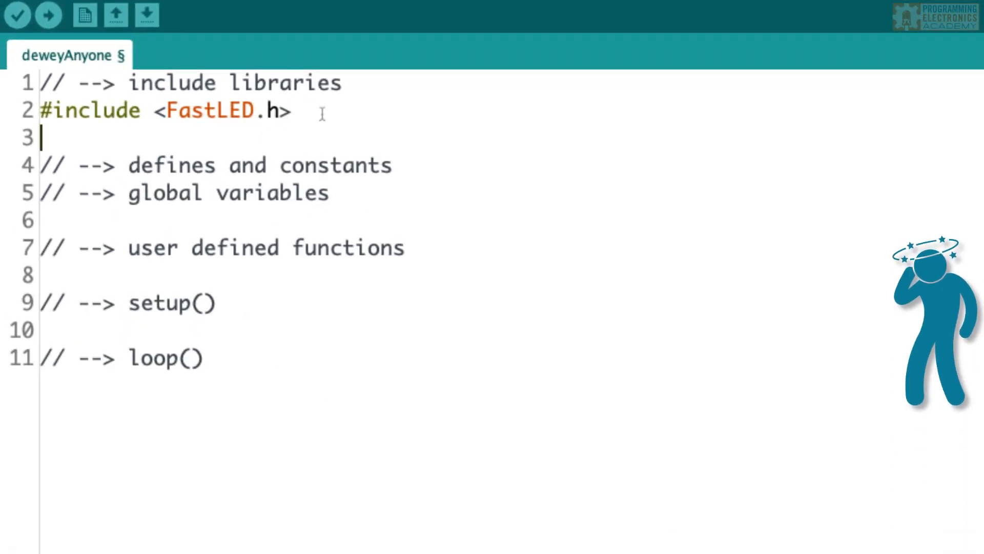
key(ctrl+s)
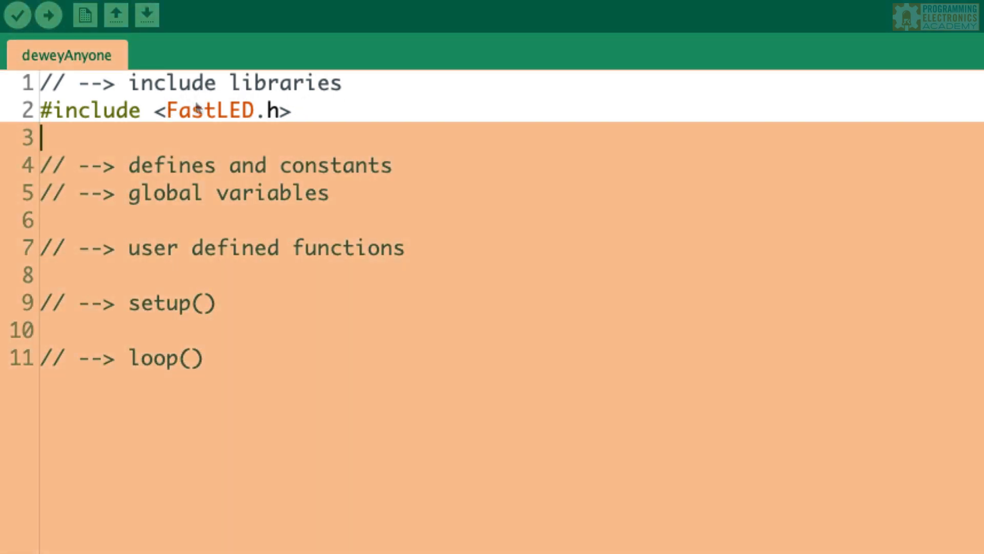
click(395, 167)
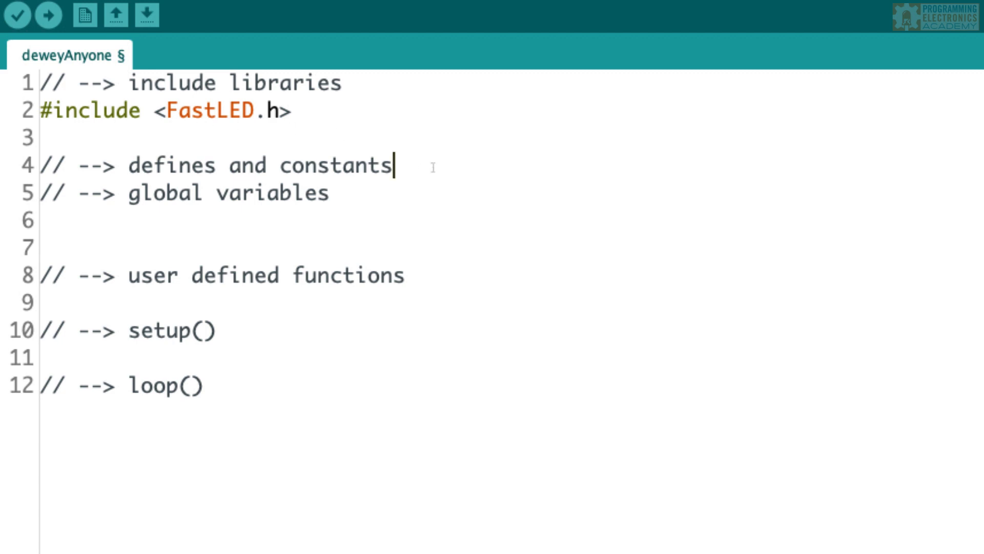
- Add #define NUM_LEDS 12 and const byte DATA_PIN = 7; under defines, CRGB leds[NUM_LEDS]; under globals, and save
key(Return)
text(#define NUM)
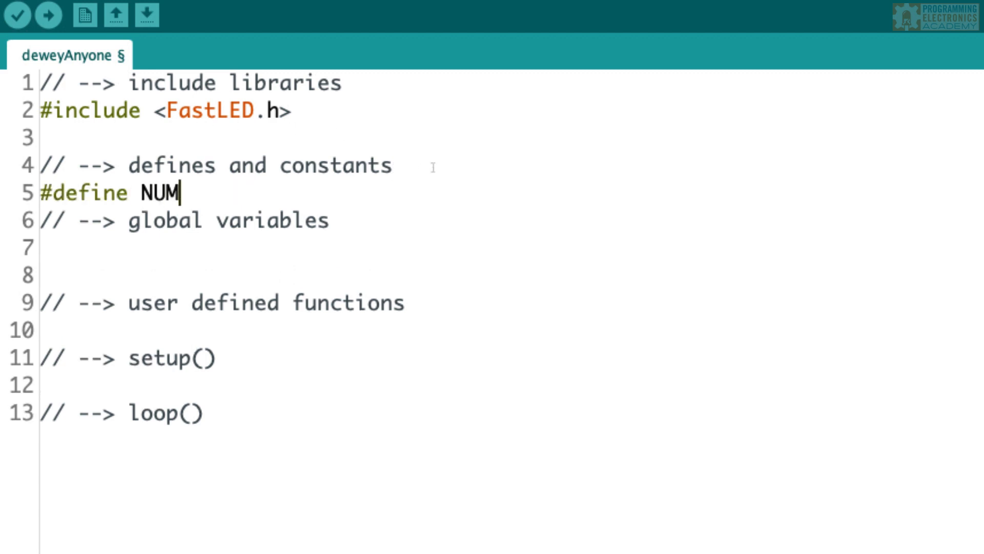
text(_LEDS 12)
key(Return)
text(const byte DATA)
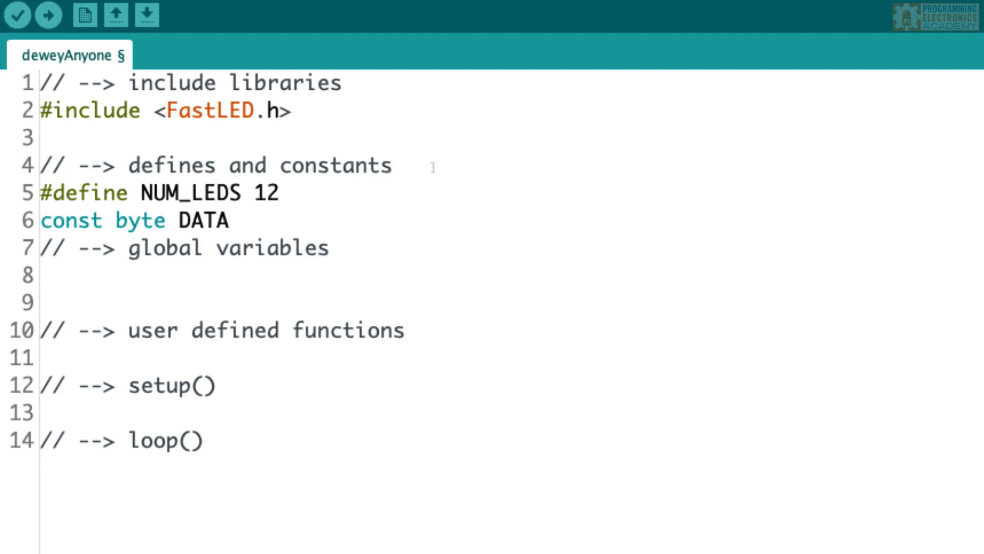
text(_PIN = 7;)
key(Return)
key(Down)
key(End)
key(Return)
text(CRGB leds[NUM_LEDS];)
key(ctrl+s)
click(433, 167)
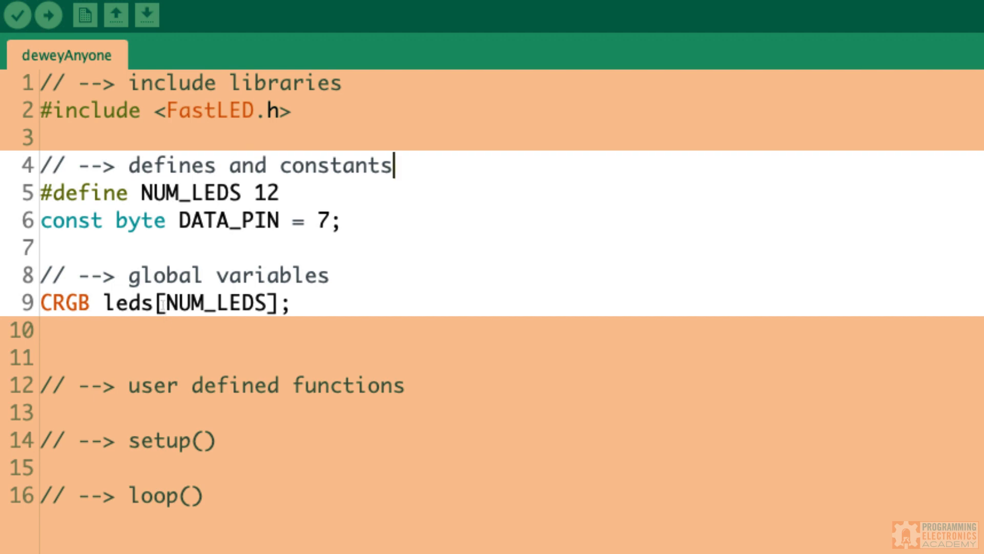
click(268, 302)
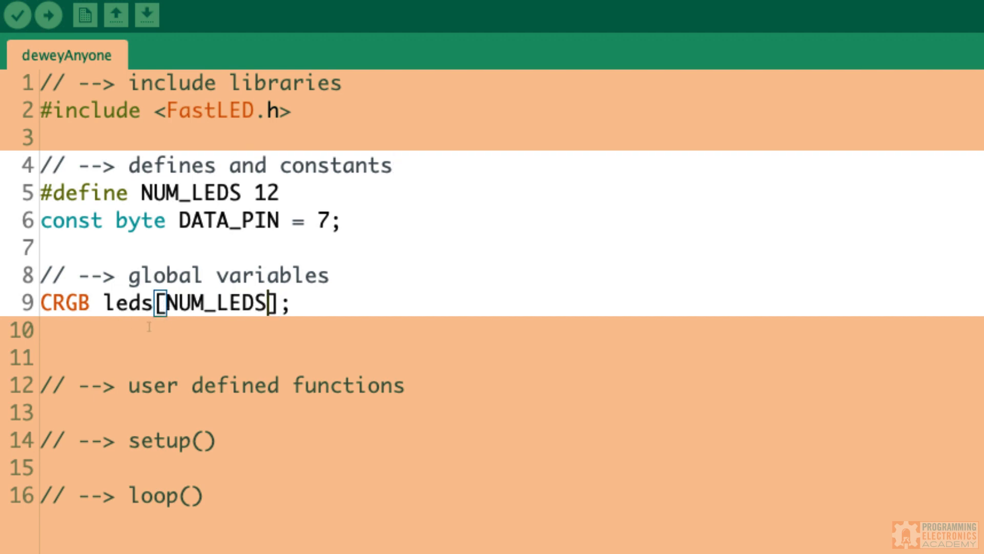
click(166, 303)
key(shift+Right)
key(shift+Right)
key(shift+Right)
key(shift+Right)
key(Down)
click(314, 304)
key(shift+Home)
key(ctrl+x)
key(Up)
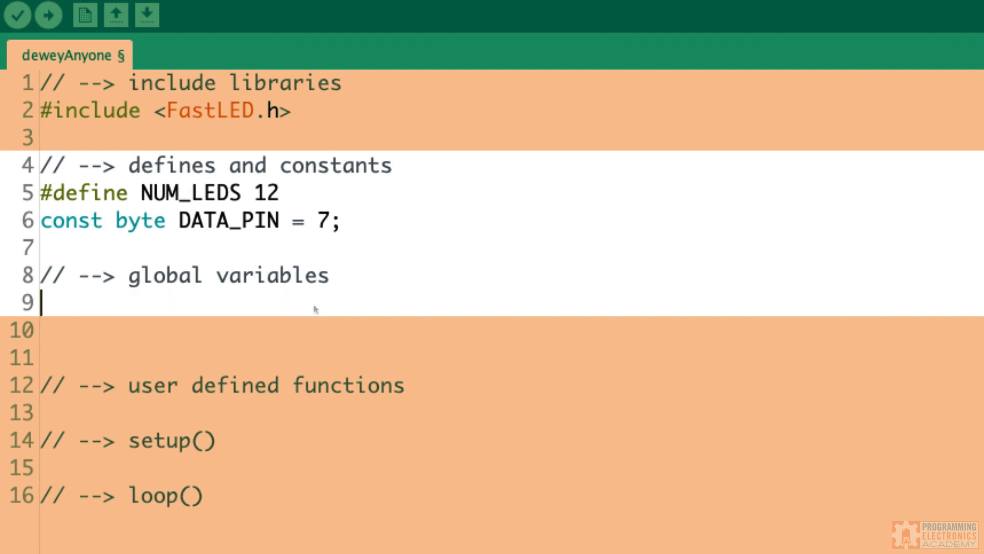
key(Up)
key(Up)
key(Up)
key(Return)
key(ctrl+v)
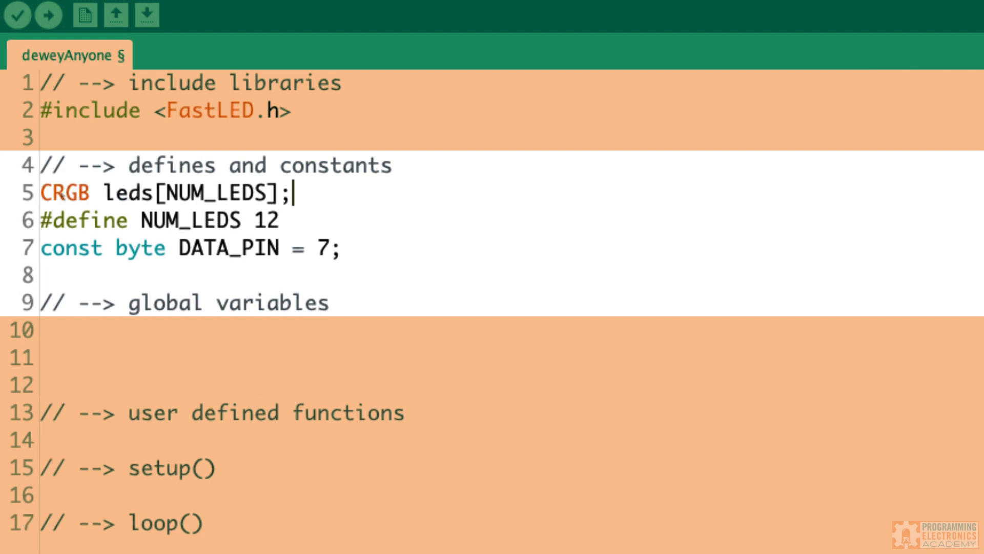
click(54, 201)
click(104, 194)
key(End)
click(306, 219)
drag(167, 193, 269, 193)
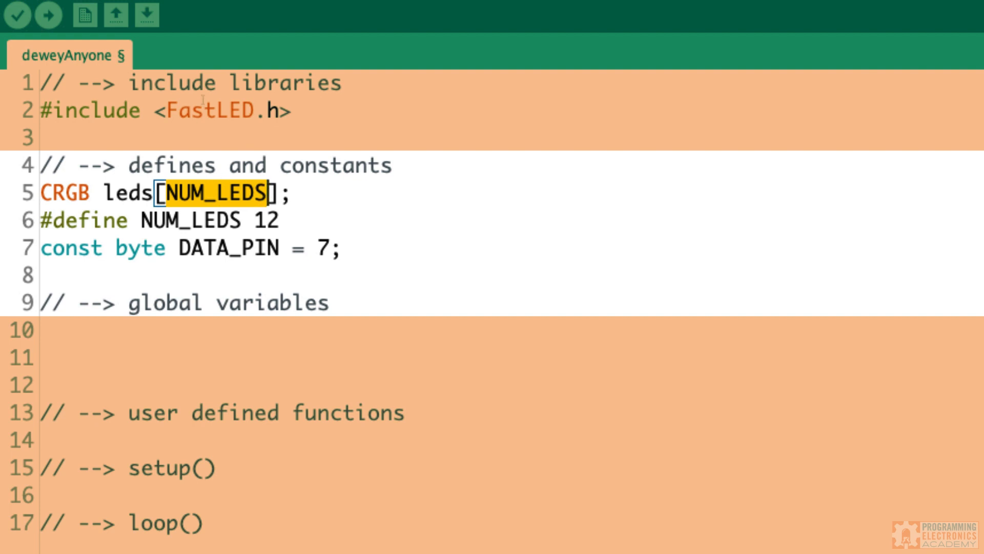
key(End)
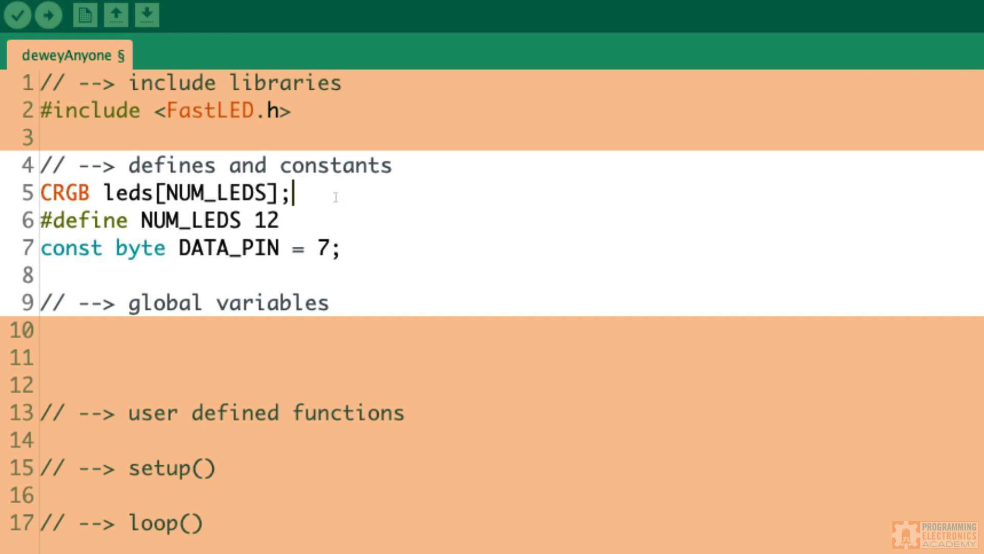
key(shift+Home)
key(BackSpace)
key(BackSpace)
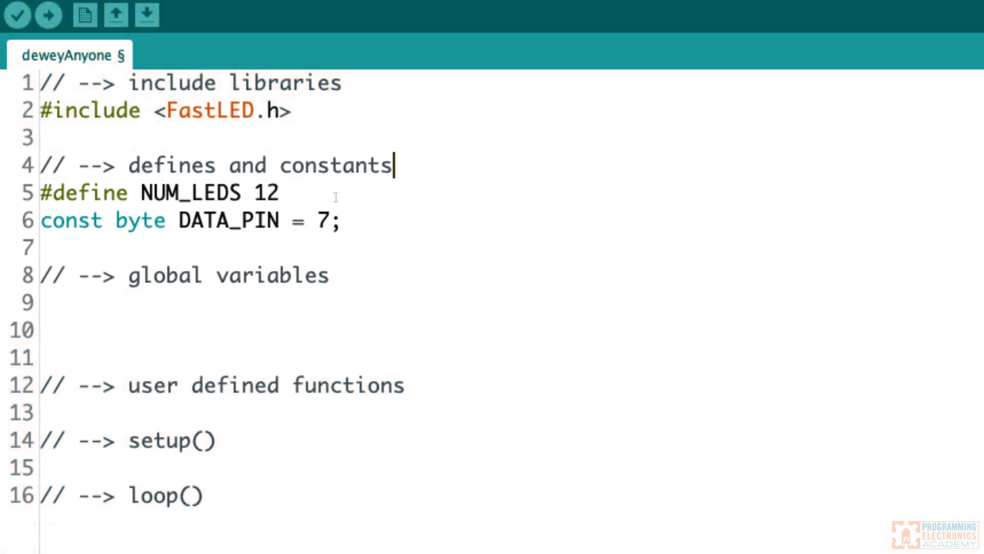
key(Down)
key(Down)
key(Down)
key(ctrl+v)
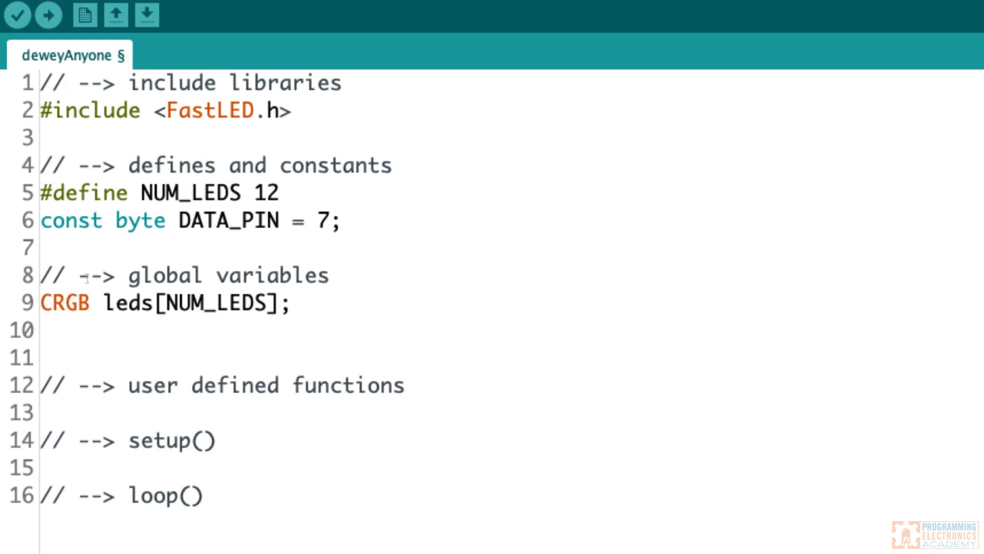
- Verify to see the missing setup/loop errors, add empty void setup() {} and void loop() {}, and verify again
click(18, 15)
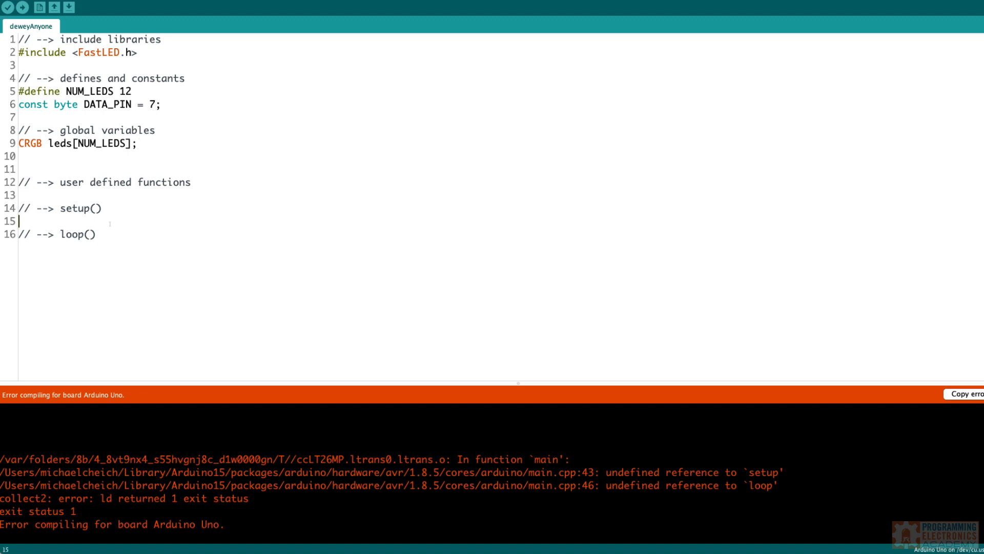
text(void setup())
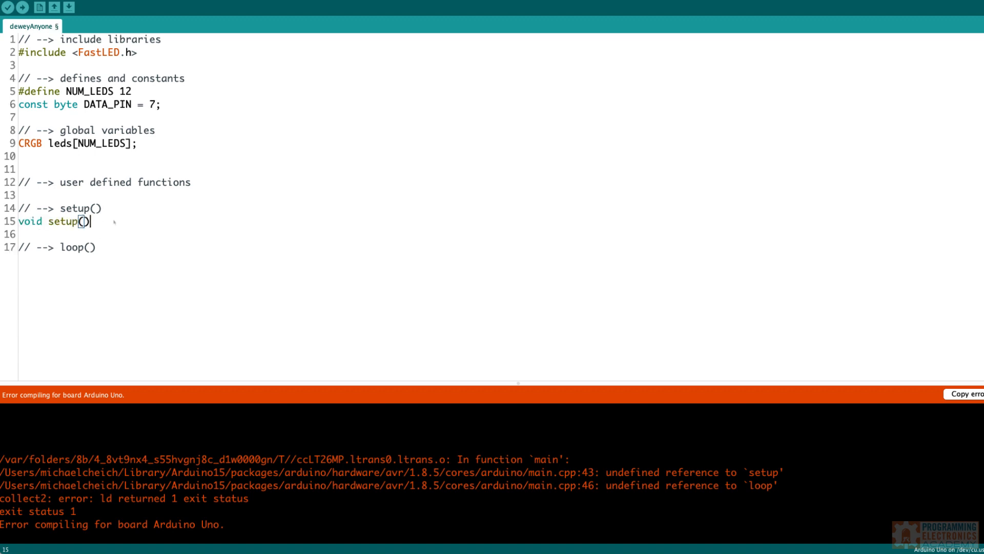
text( {)
key(Return)
text(void loop() {)
key(Return)
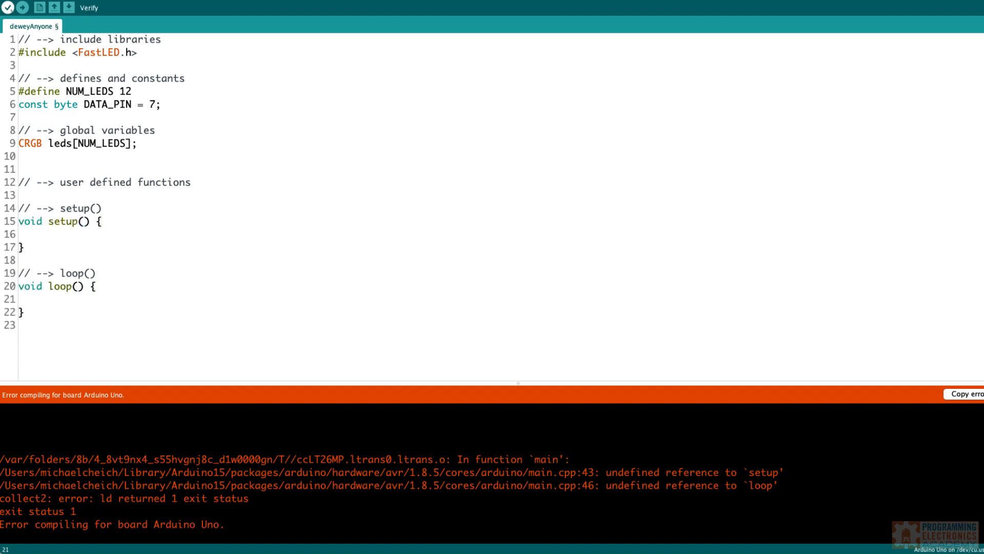
click(8, 7)
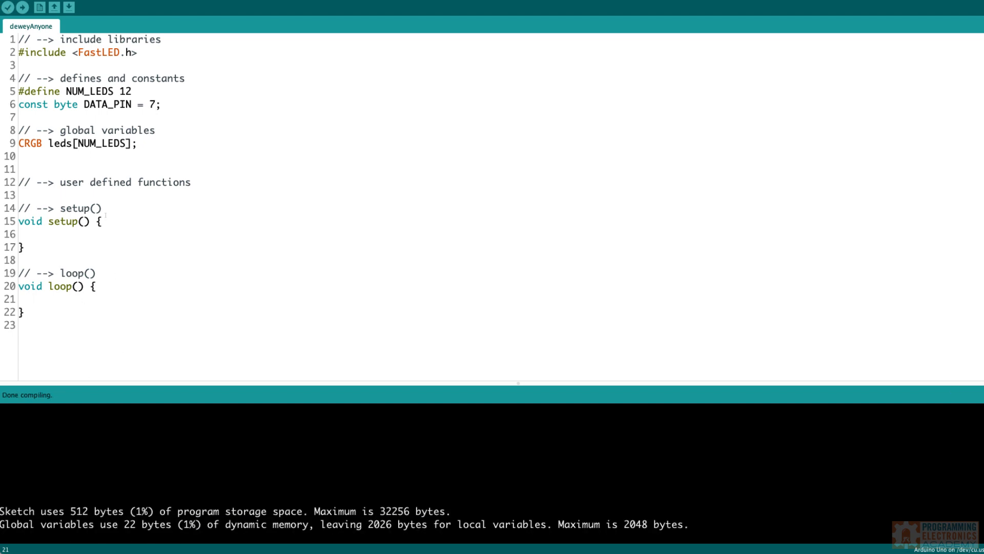
- Move the CRGB leds declaration above the defines and compile to show the NUM_LEDS scope error
click(159, 141)
key(shift+Home)
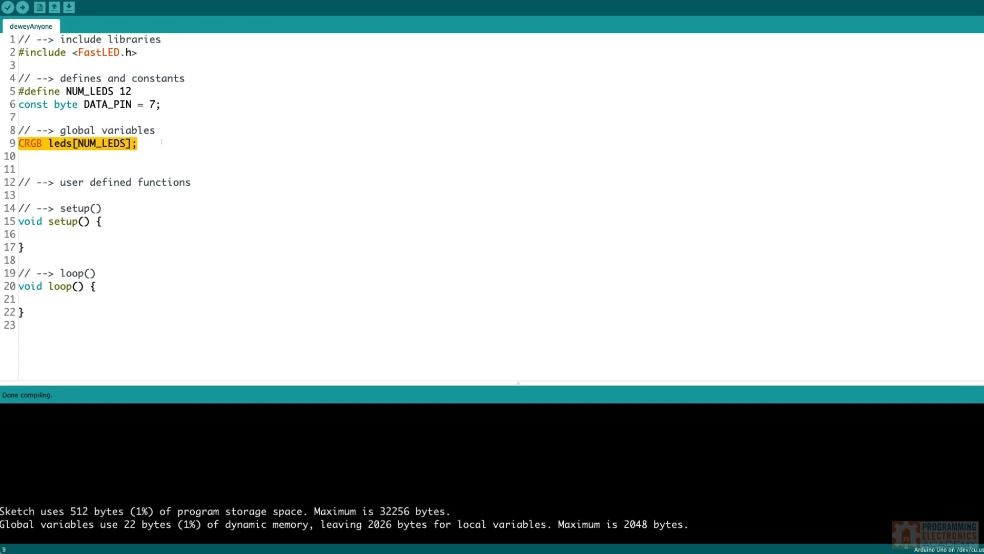
key(BackSpace)
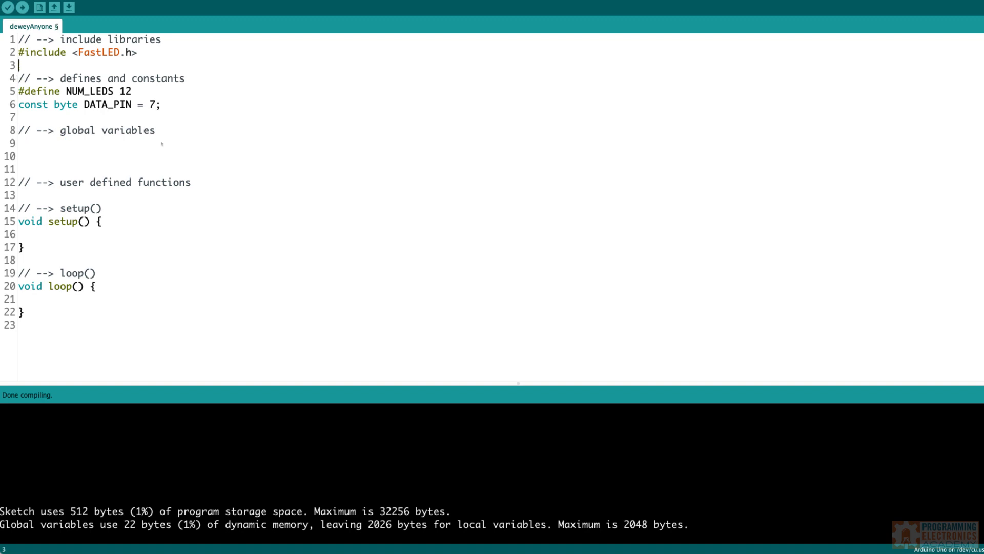
key(Return)
key(Up)
key(ctrl+v)
key(ctrl+r)
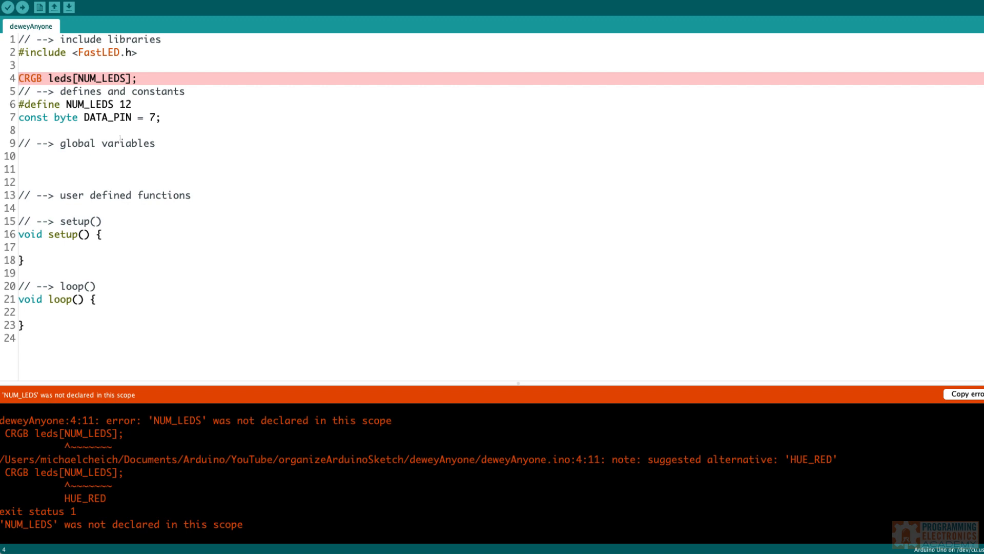
- Cut the leds declaration back under global variables and compile cleanly again
key(alt+Right)
key(alt+Right)
key(Right)
key(alt+shift+Right)
key(Right)
click(147, 79)
key(super+shift+Left)
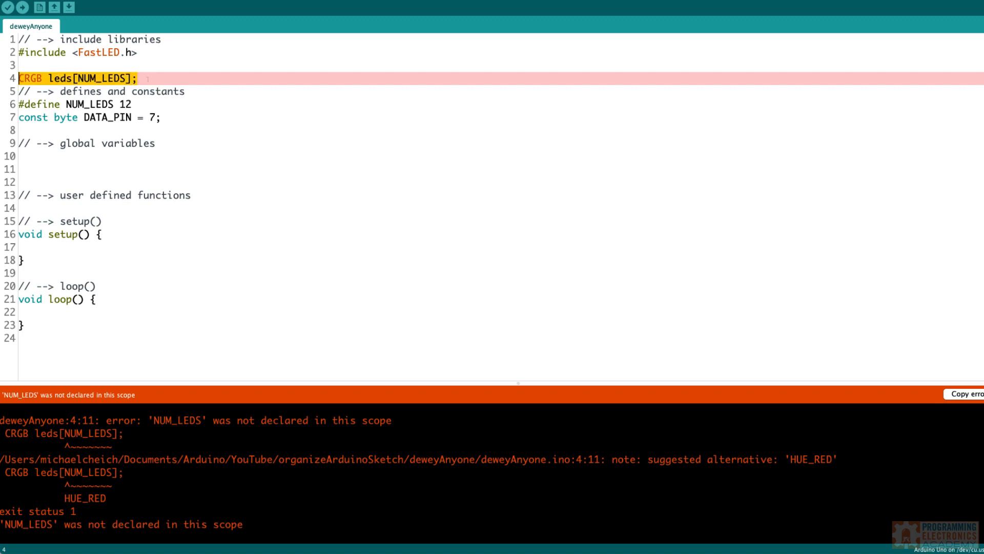
key(super+x)
key(BackSpace)
key(super+v)
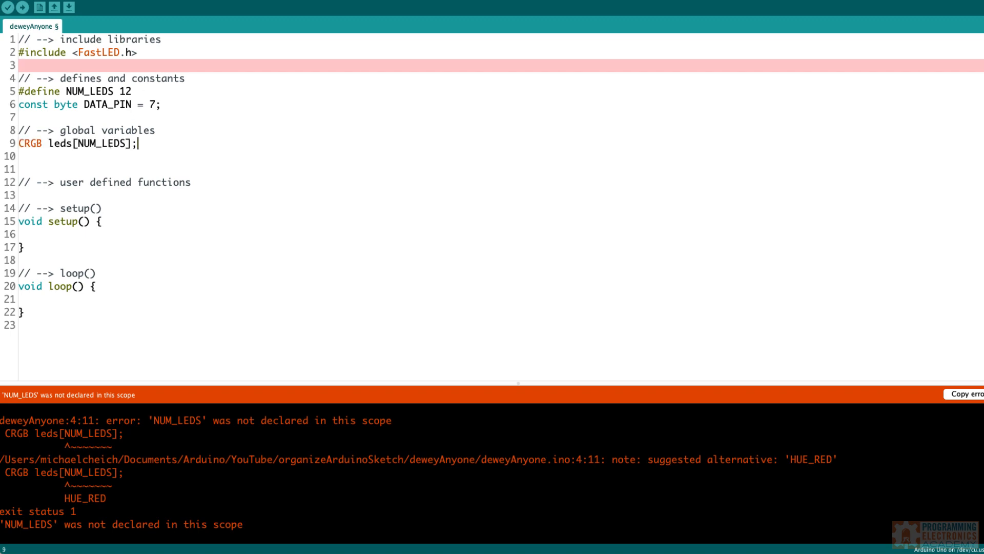
key(super+r)
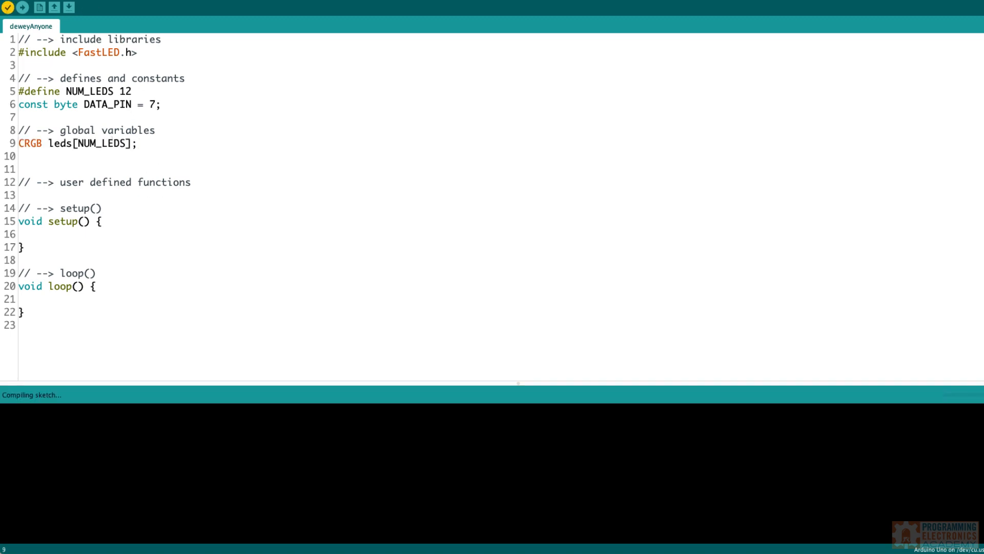
- Remove the extra blank line below the leds array and add one under user defined functions
click(106, 167)
key(BackSpace)
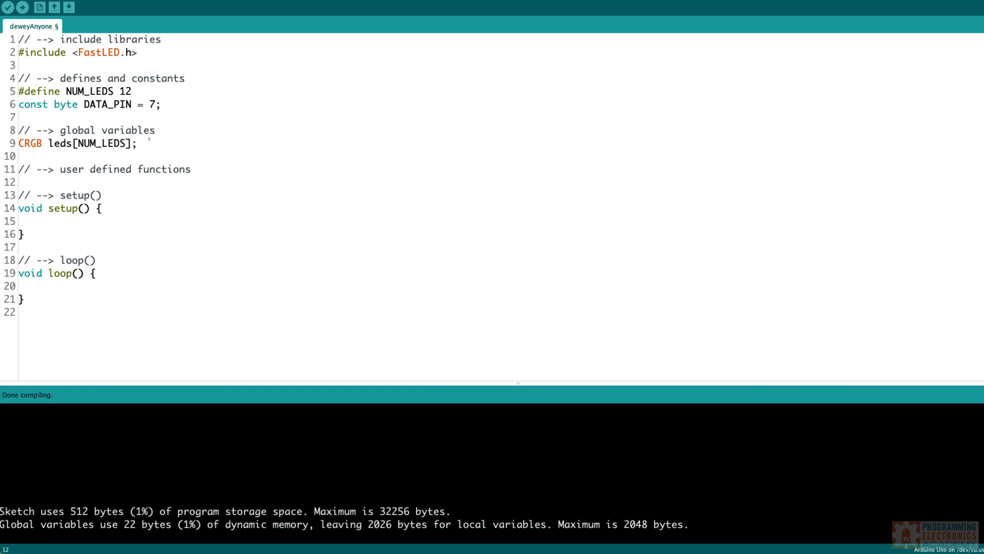
key(Return)
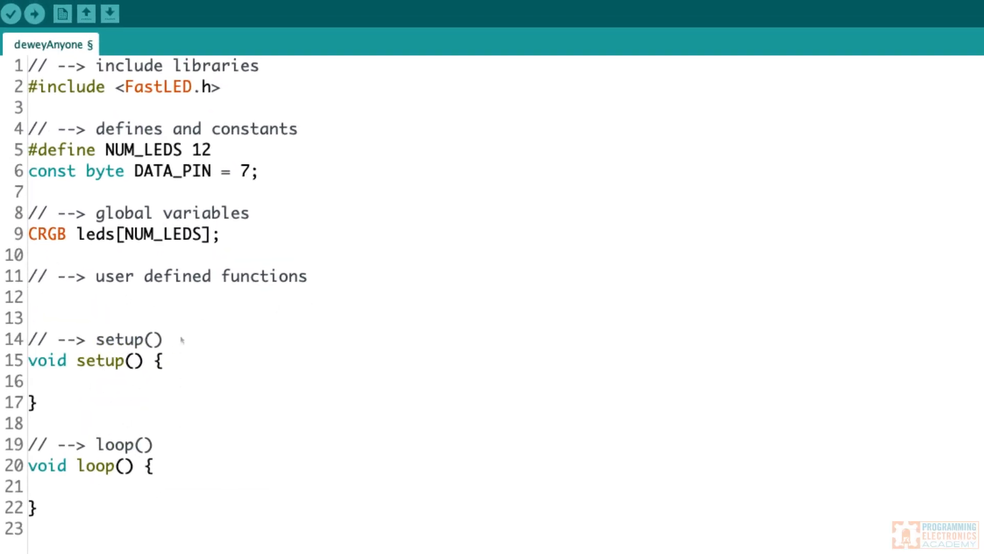
- Write void fadeall() with a for loop calling leds[i].nscale8(250) over NUM_LEDS, then auto-format
click(85, 291)
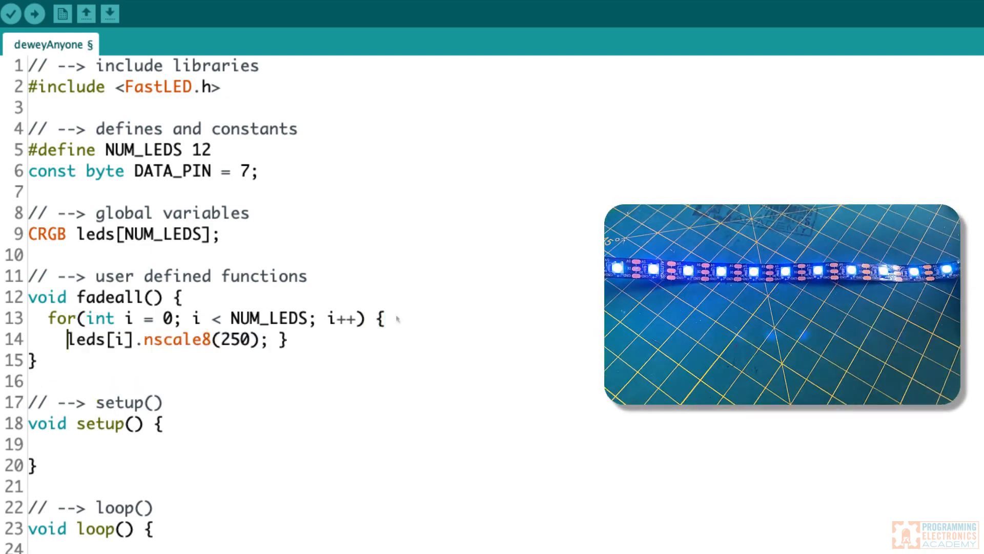
click(280, 340)
key(Return)
key(ctrl+t)
- Save the sketch, then step through the board layers to L3 and show the Fab Notes layer
key(ctrl+s)
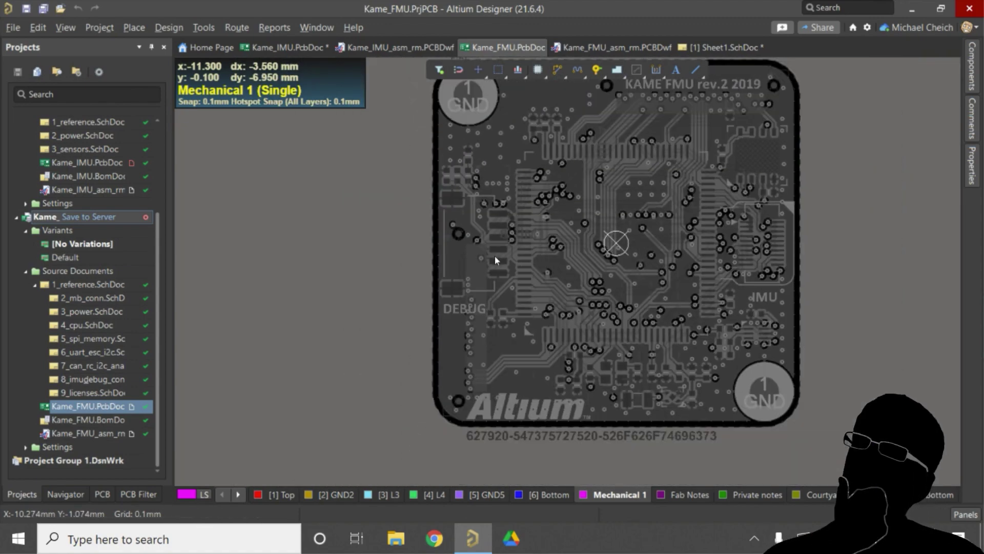
scroll(679, 242, up, 3)
key(asterisk)
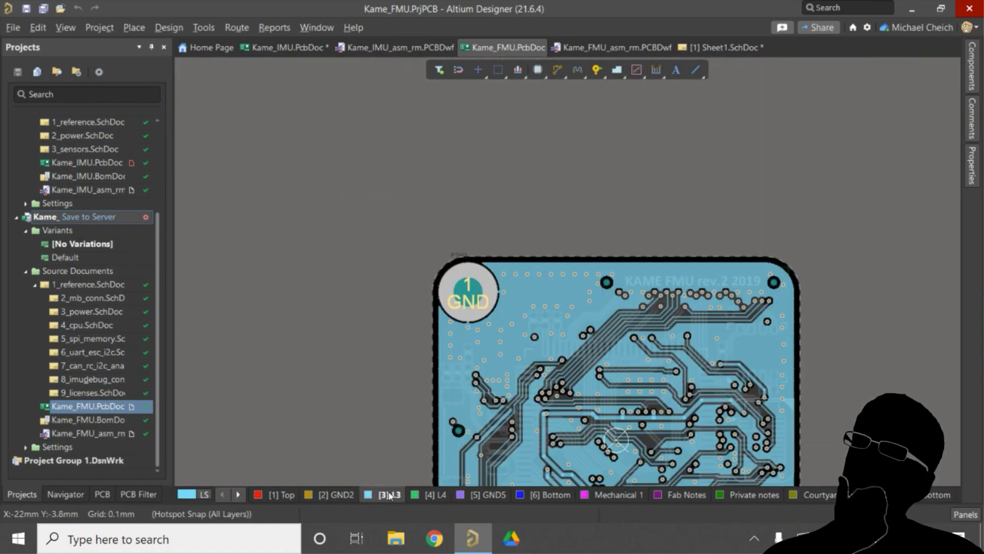
scroll(465, 366, down, 3)
key(asterisk)
key(asterisk)
click(684, 495)
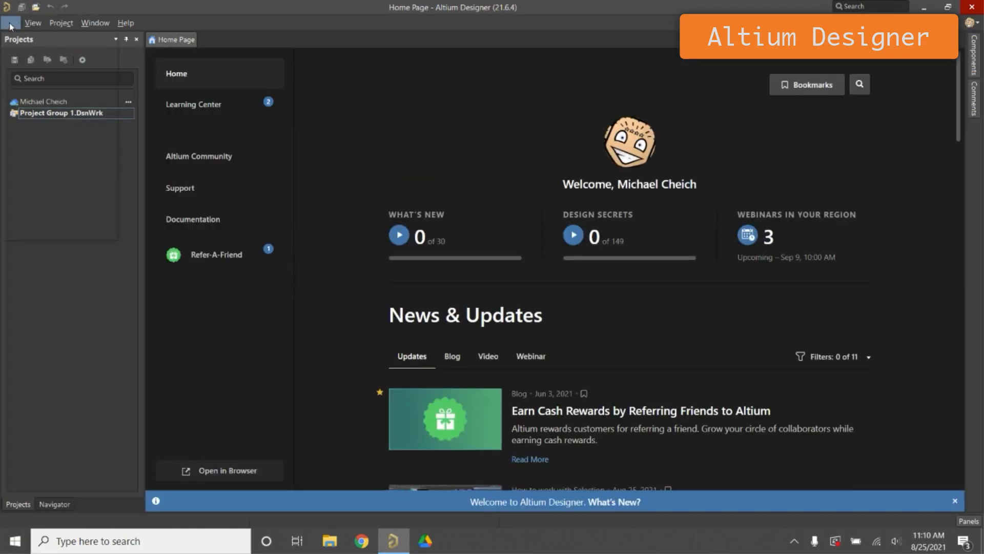
- Create the Flux Engine PCB project, add a schematic sheet and place an ATMEGA328P-AU symbol on it
click(10, 24)
click(147, 38)
double_click(554, 133)
text(Flux Project)
click(729, 440)
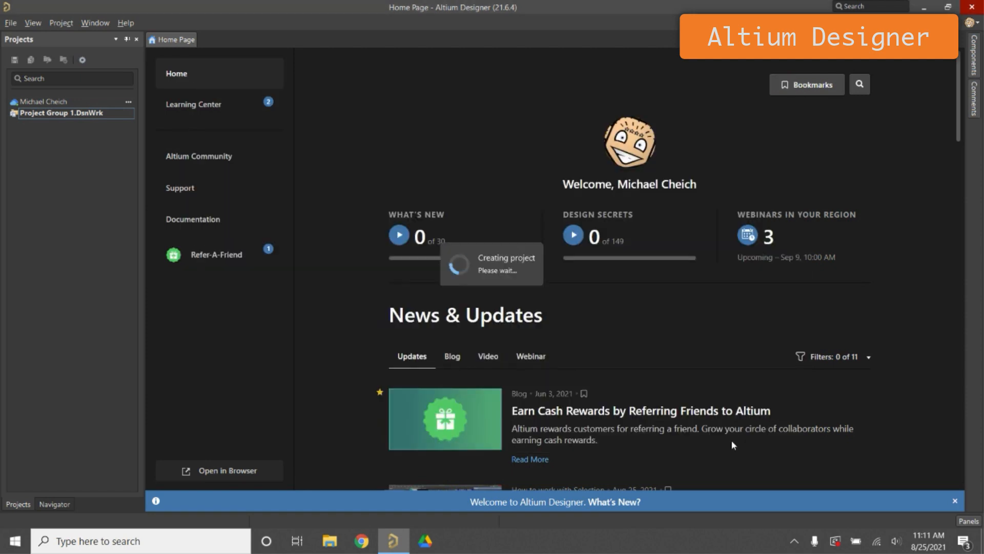
right_click(73, 113)
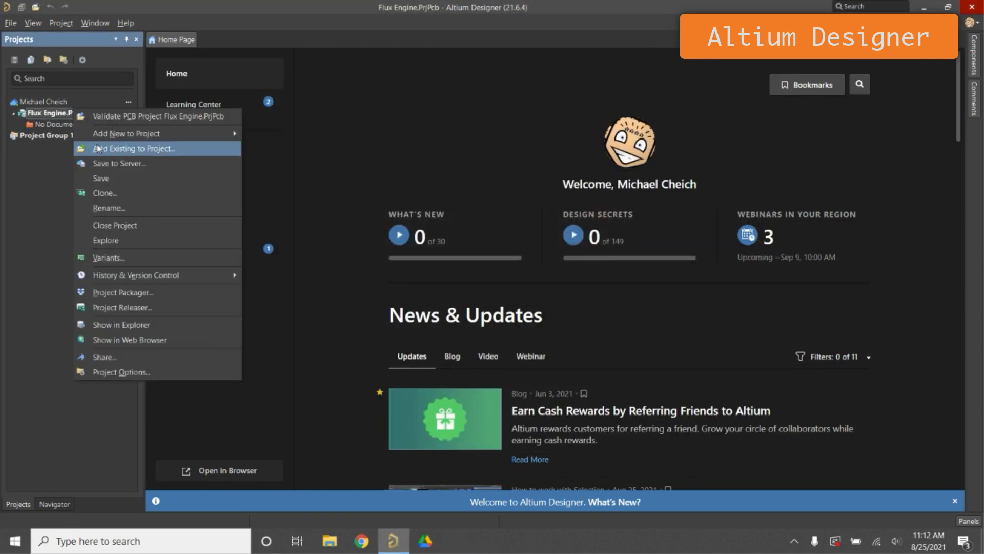
click(301, 132)
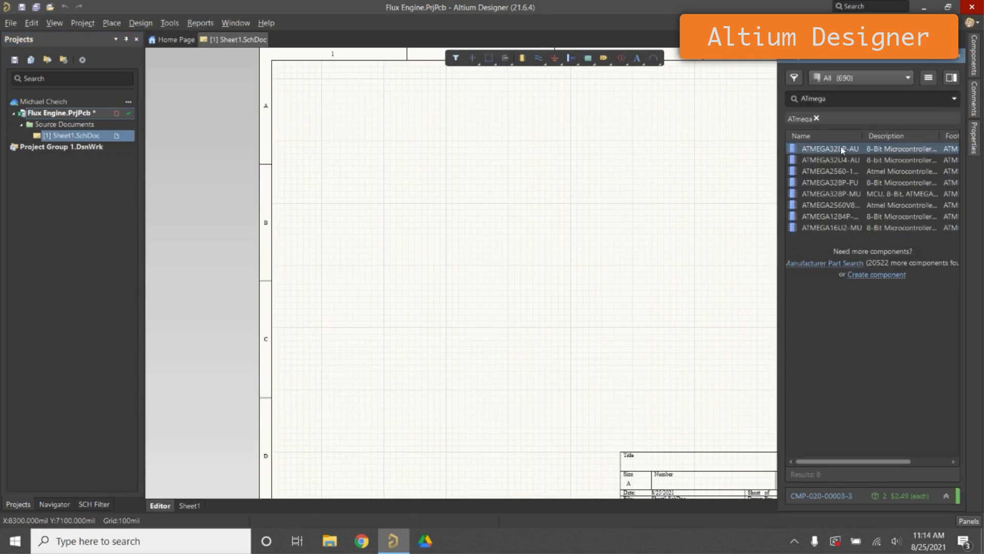
drag(843, 149, 524, 228)
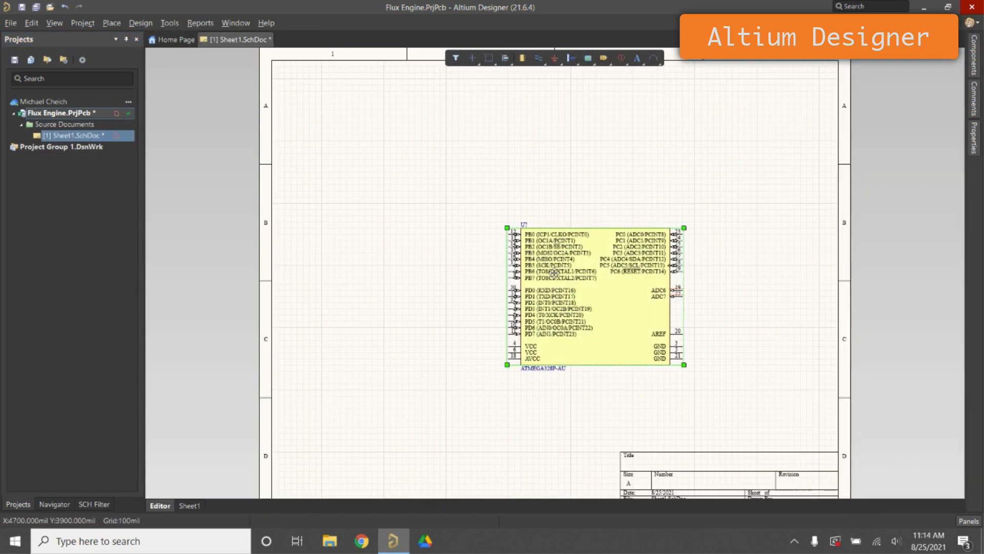
scroll(553, 274, up, 1)
scroll(554, 273, up, 1)
scroll(659, 310, up, 1)
scroll(708, 259, up, 1)
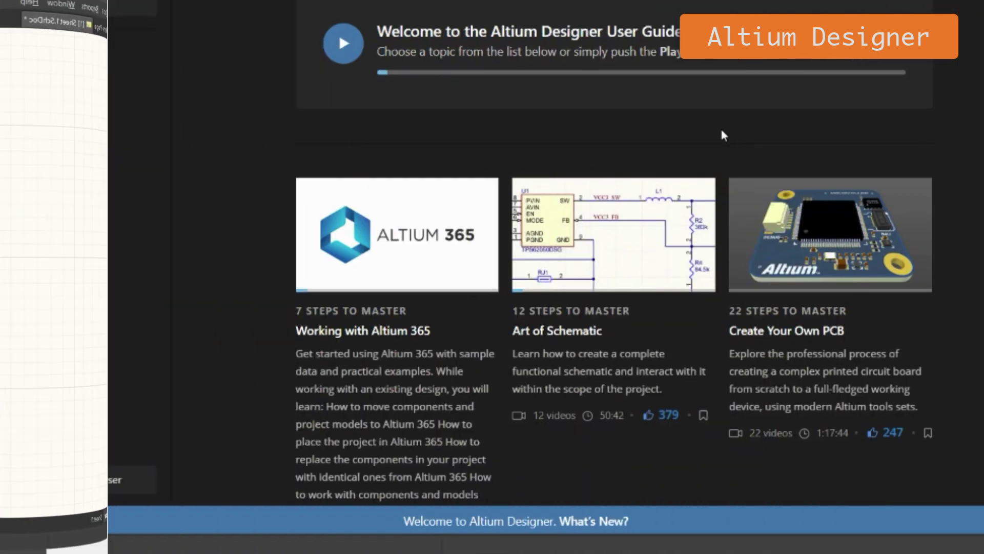
scroll(720, 127, down, 3)
- Open the Create Your Own PCB course, then the Kame_FMU PCB layout and assembly drawing
click(808, 101)
scroll(809, 106, down, 1)
scroll(809, 105, down, 2)
scroll(809, 105, down, 2)
scroll(809, 104, down, 3)
scroll(809, 104, down, 1)
scroll(809, 105, down, 2)
scroll(809, 104, down, 2)
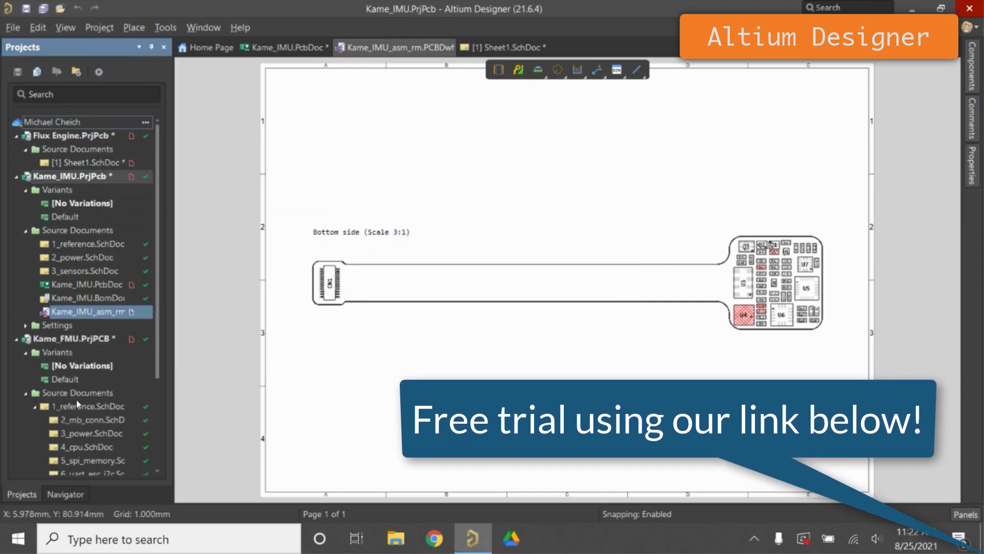
scroll(77, 404, down, 7)
double_click(85, 407)
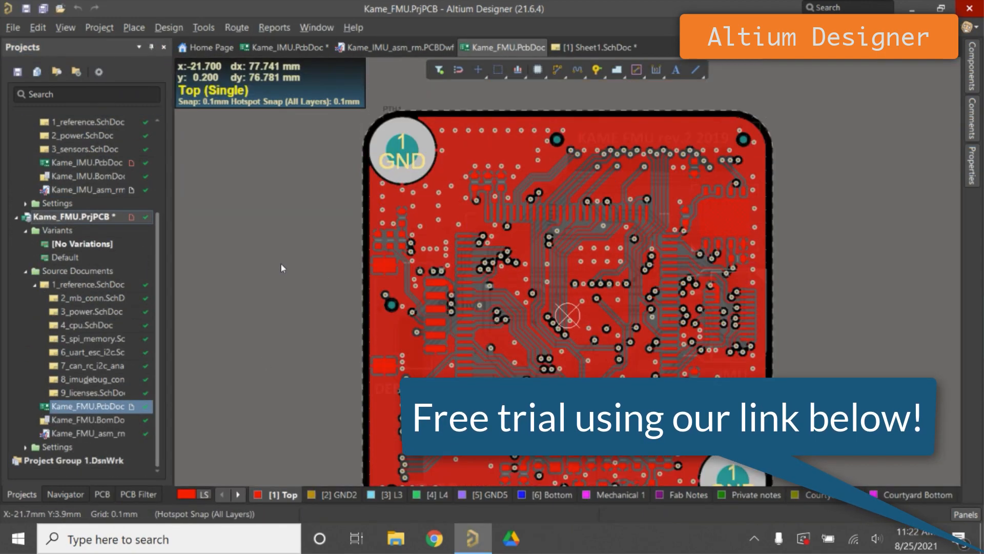
scroll(458, 285, up, 5)
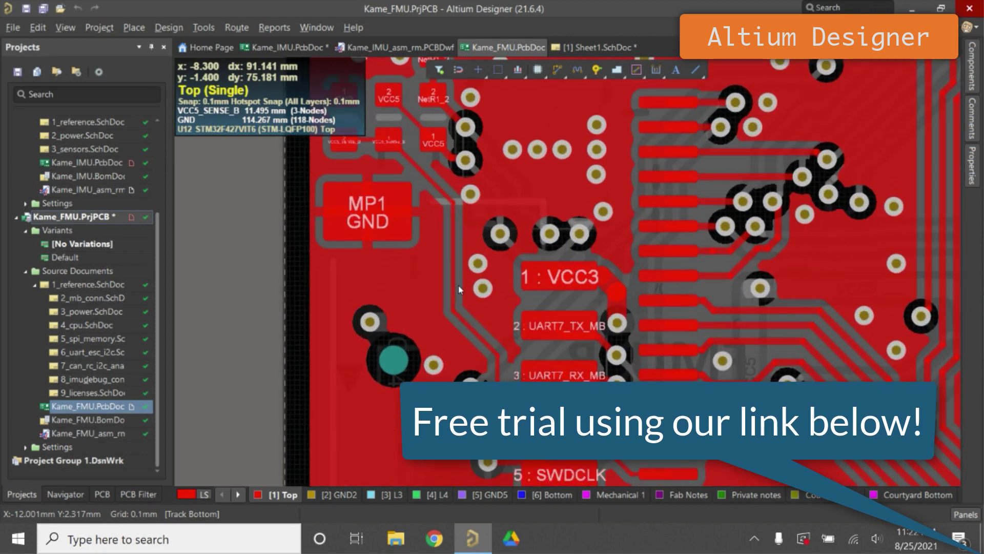
double_click(105, 436)
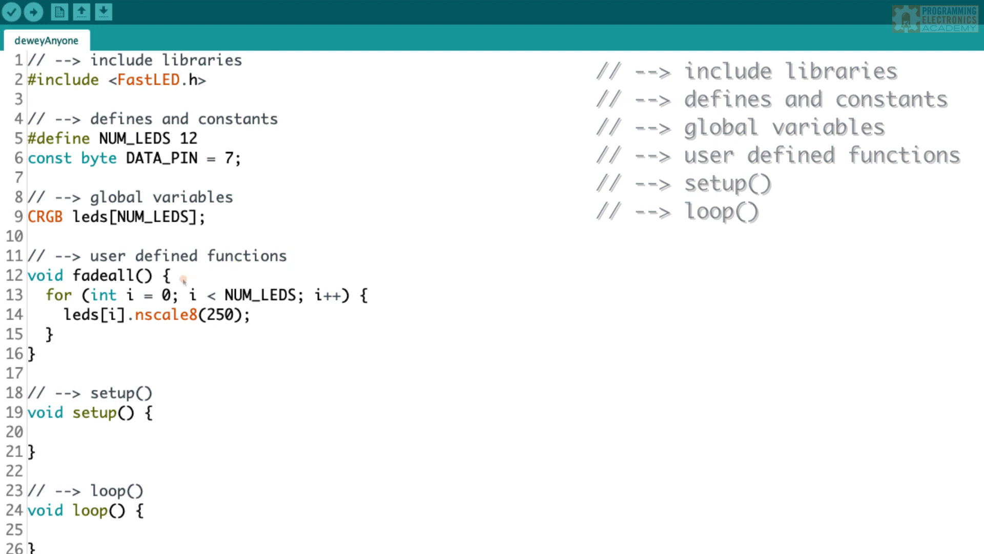
- Leave two blank lines between fadeall's closing brace and the setup() comment
click(39, 353)
scroll(39, 353, down, 1)
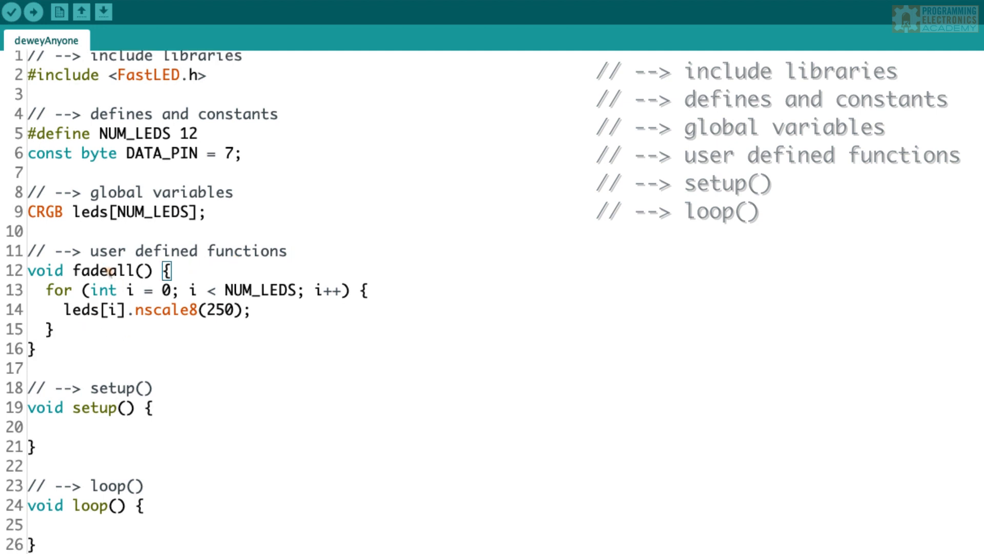
key(Return)
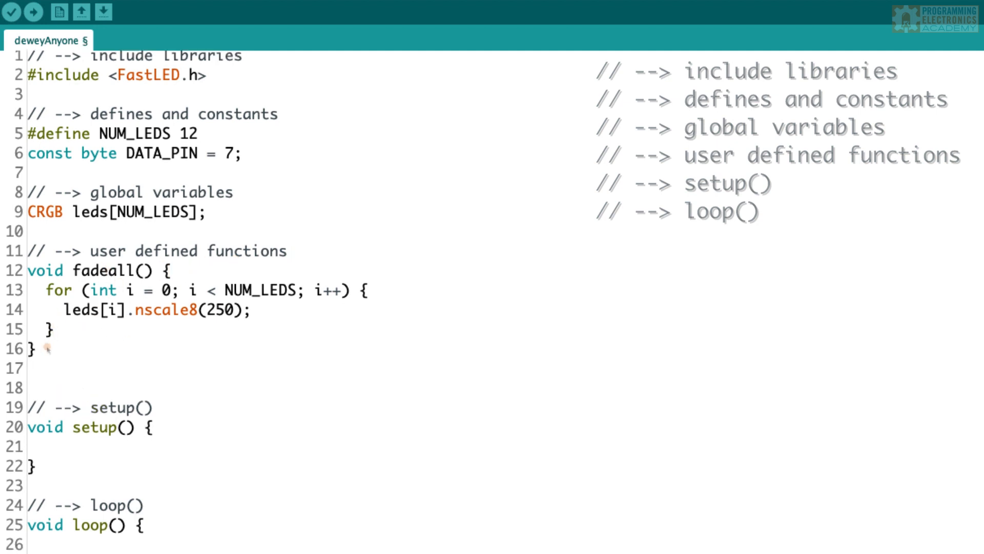
key(Return)
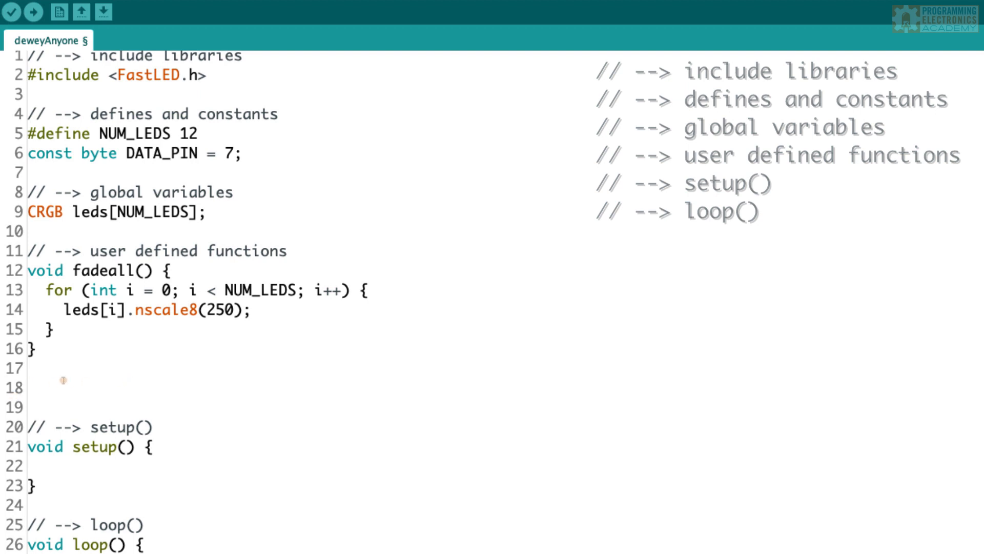
key(BackSpace)
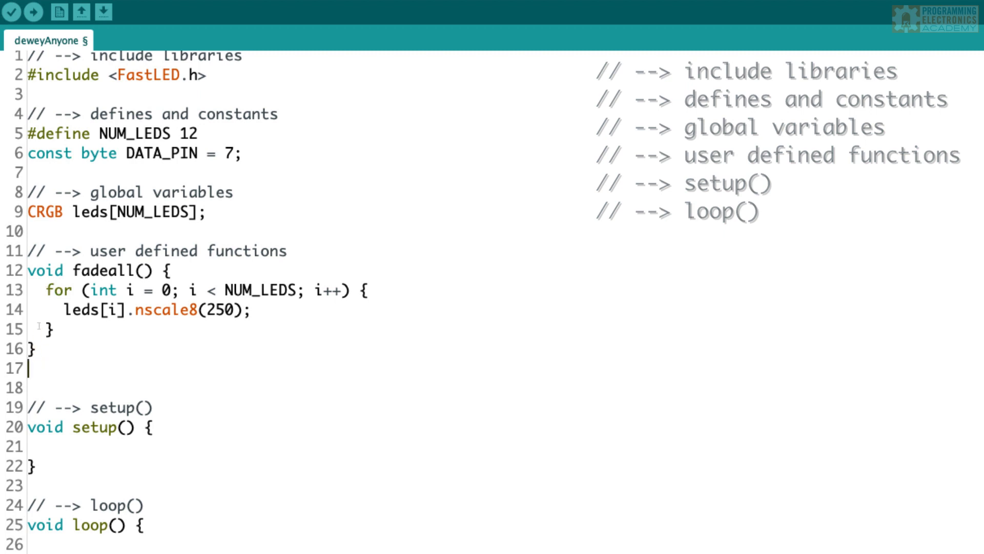
click(370, 343)
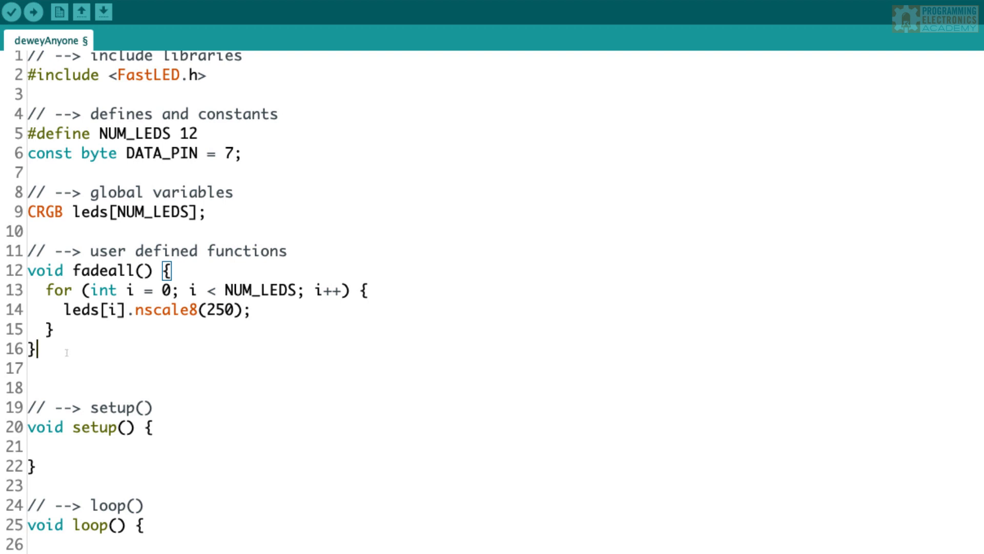
- Cut the user defined functions comment and fadeall block from lines 11–16 and remove leftover blanks
key(shift+Up)
key(shift+Up)
key(shift+Up)
key(shift+Up)
key(shift+Left)
key(ctrl+c)
key(BackSpace)
key(BackSpace)
key(BackSpace)
key(Down)
key(Down)
key(Down)
key(Down)
key(Down)
key(Down)
key(Down)
- Paste the fadeall section at the end of the sketch, after loop()
key(End)
key(Return)
key(ctrl+v)
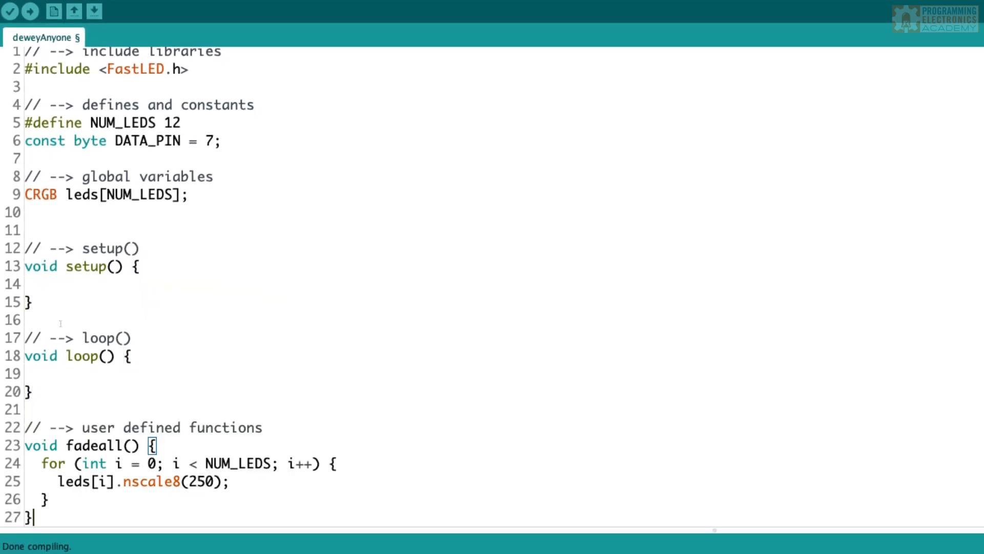
click(41, 411)
scroll(145, 376, down, 1)
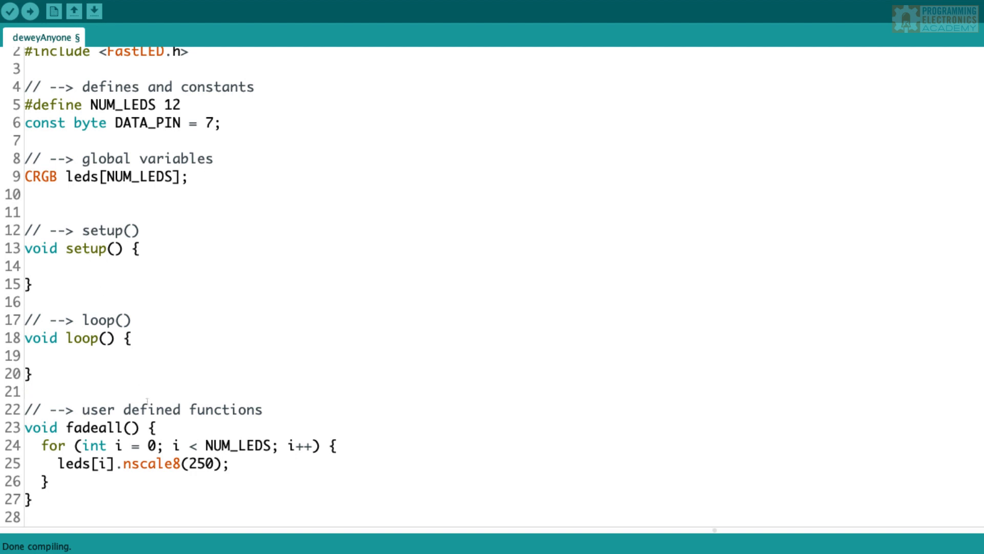
- Copy the 'void fadeall()' signature and paste it as a prototype on a new line below the global variables
key(Down)
key(Down)
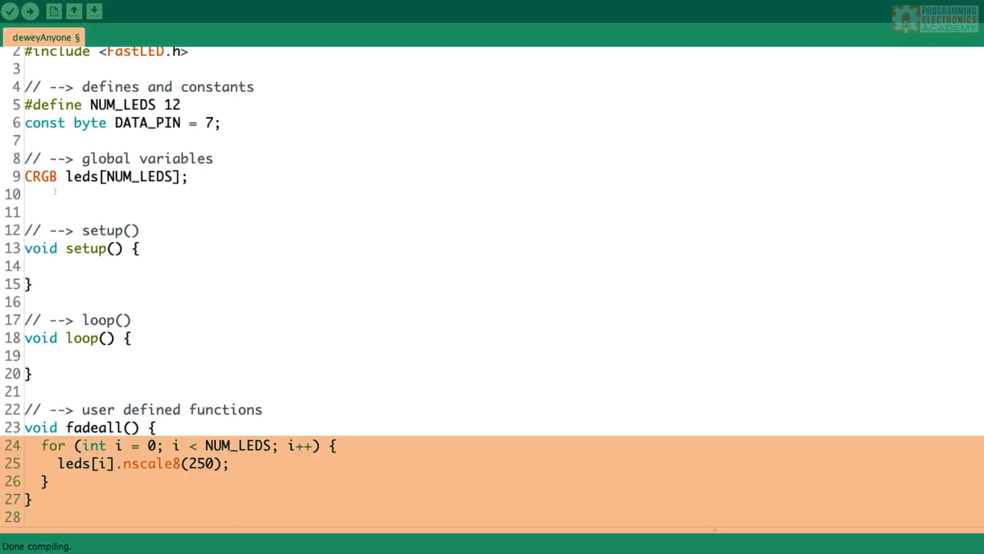
click(149, 427)
drag(143, 427, 24, 428)
key(ctrl+c)
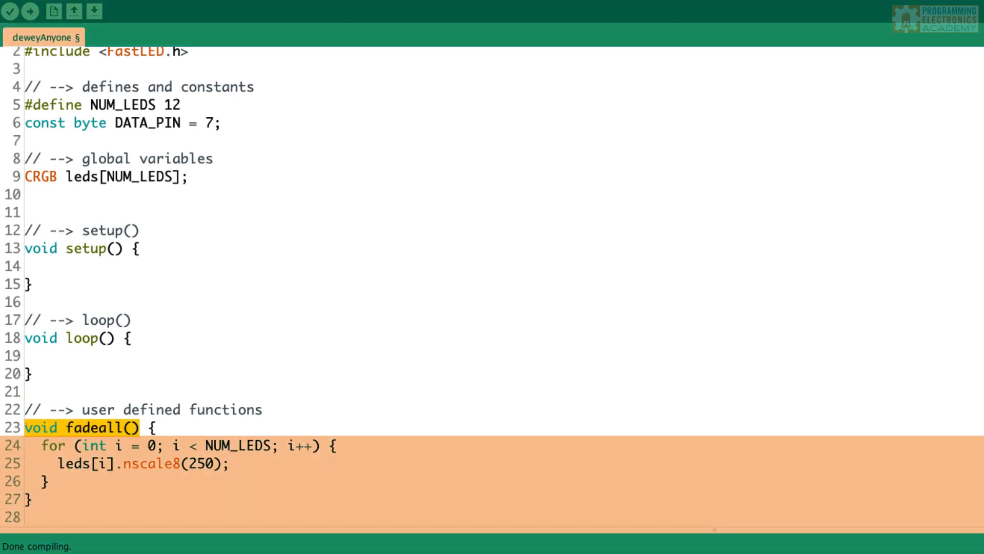
click(59, 200)
key(Return)
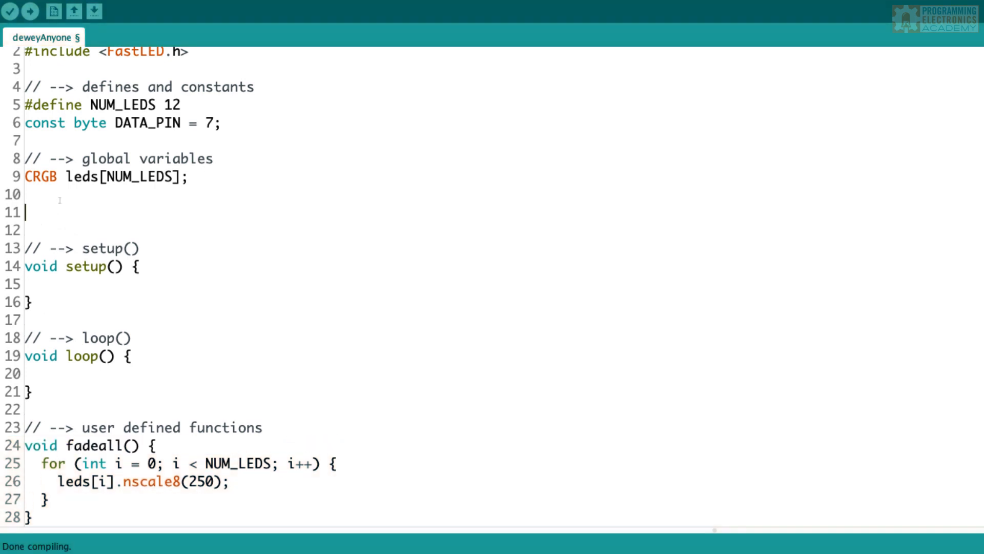
key(ctrl+v)
text(; )
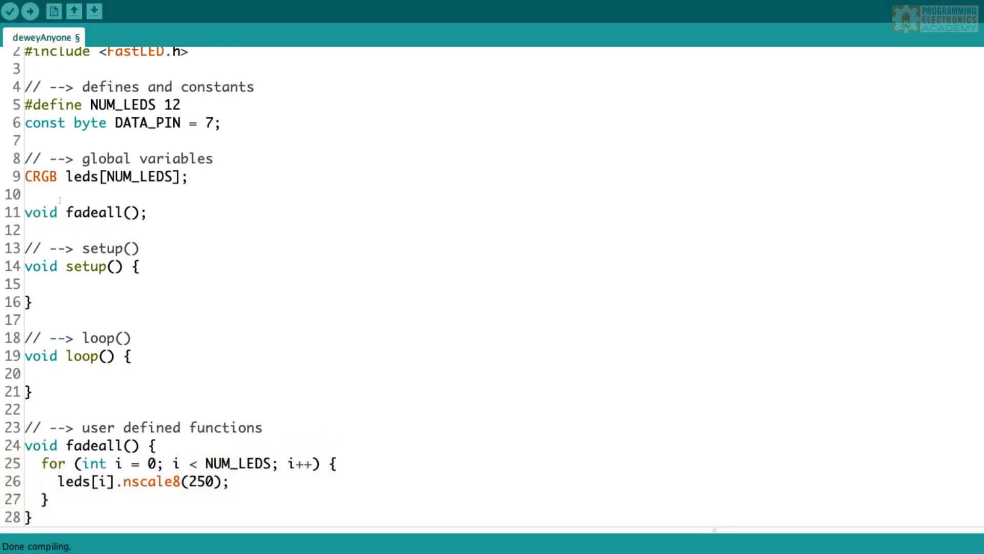
text(//function protoy)
- Finish the prototype line with ';//function prototype' and save the sketch
key(BackSpace)
text(type)
key(ctrl+s)
key(Down)
scroll(194, 239, up, 1)
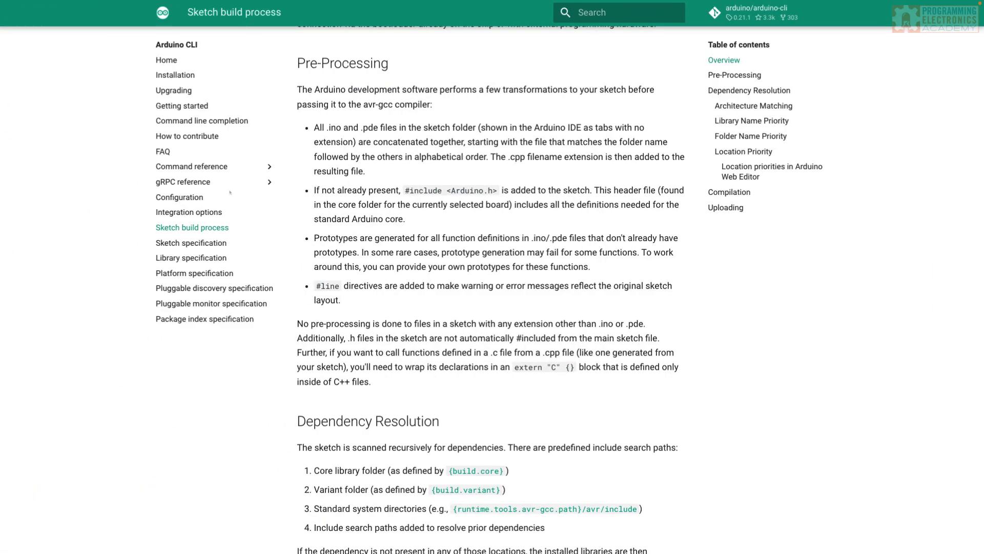
scroll(492, 308, up, 1)
scroll(492, 307, up, 2)
scroll(493, 307, up, 2)
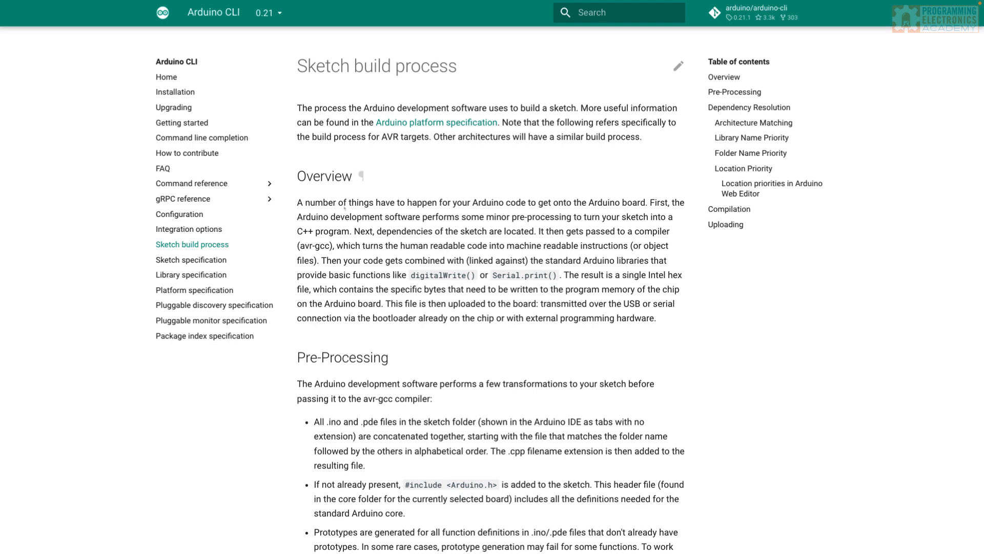
scroll(326, 199, down, 1)
scroll(327, 199, down, 1)
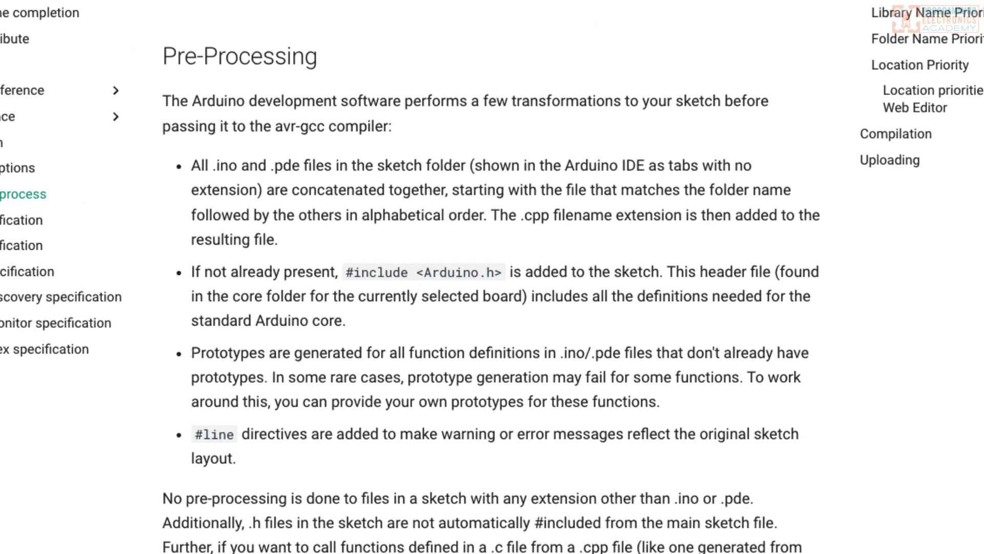
mouse_move(191, 353)
mouse_down()
mouse_move(304, 354)
mouse_move(271, 377)
mouse_up()
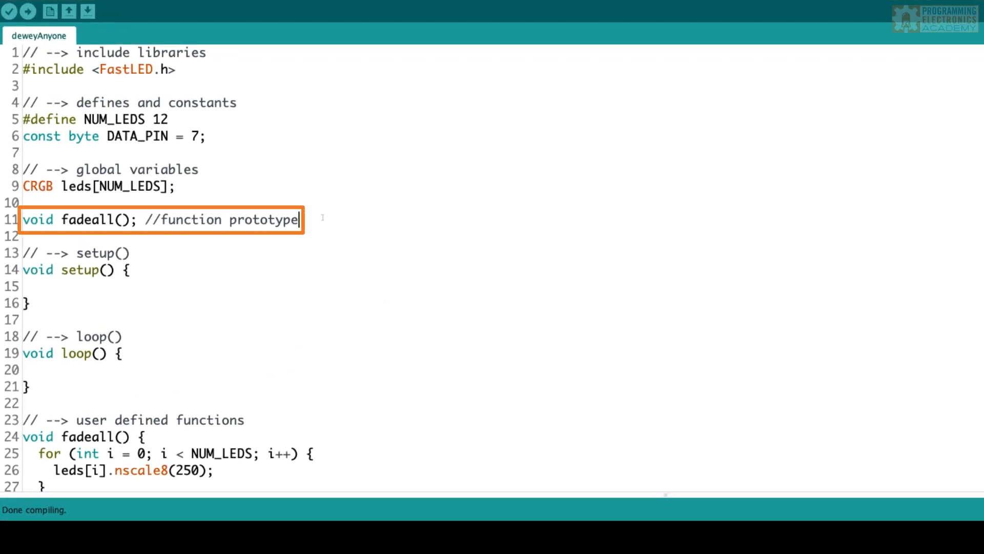
key(shift+Home)
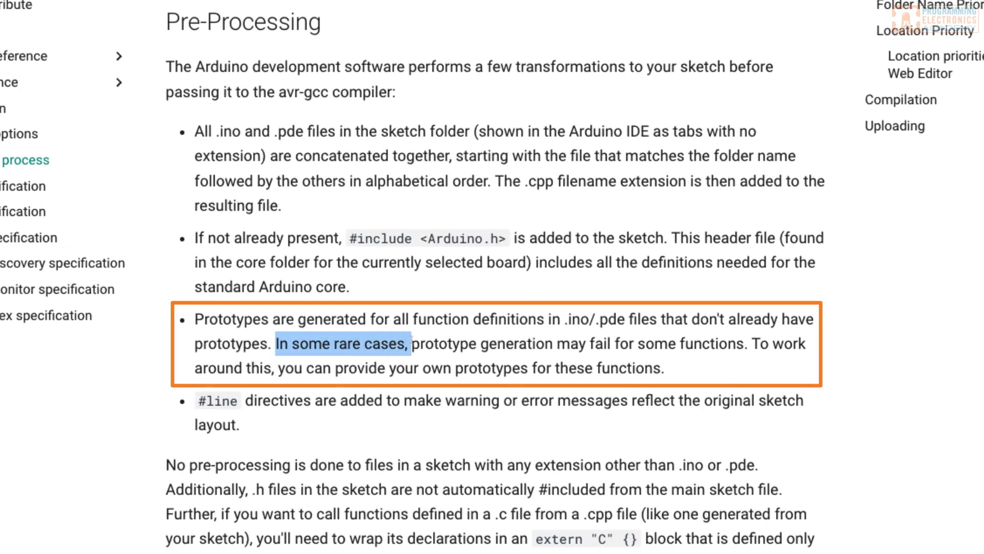
click(409, 345)
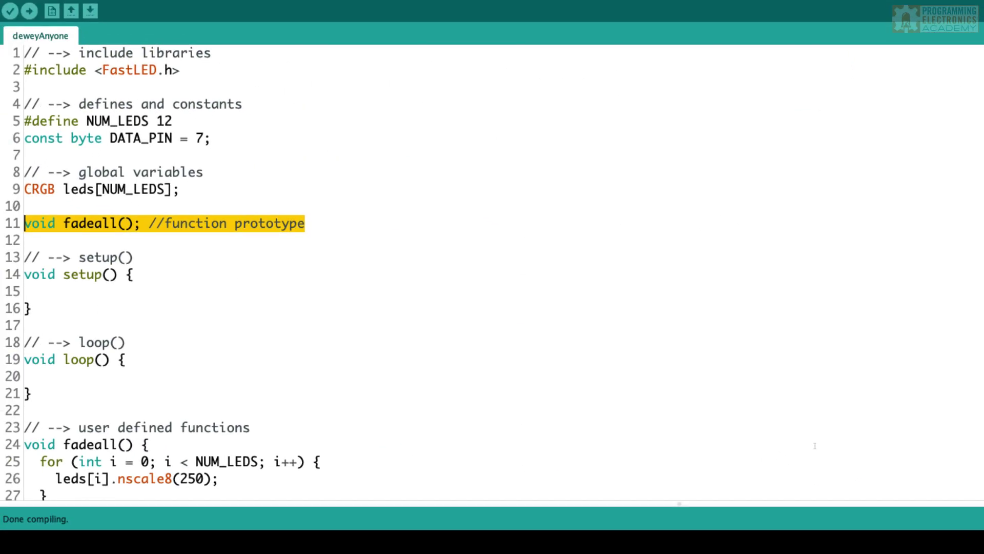
key(Right)
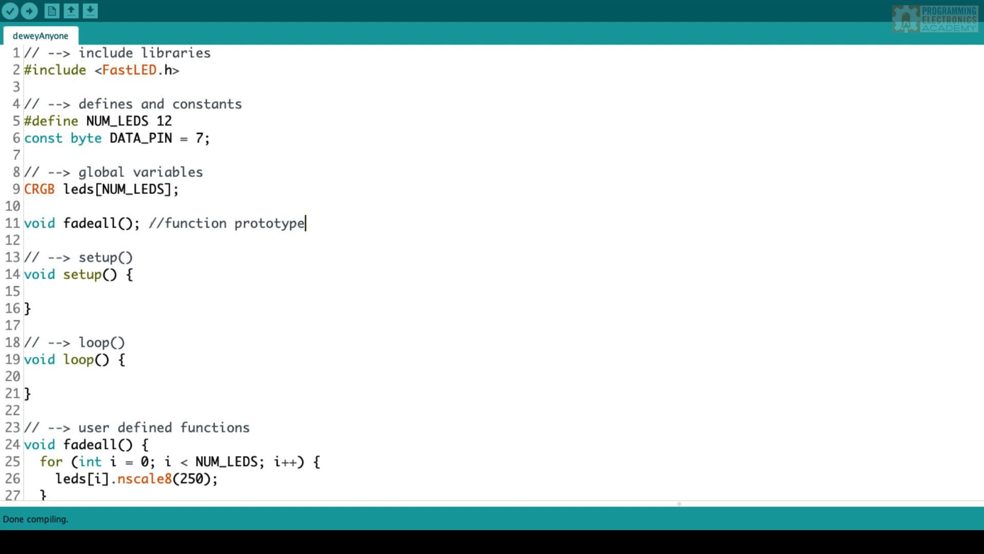
- Cut the fadeall function from the end and paste it over the prototype line above setup(), then auto-format the code
click(141, 223)
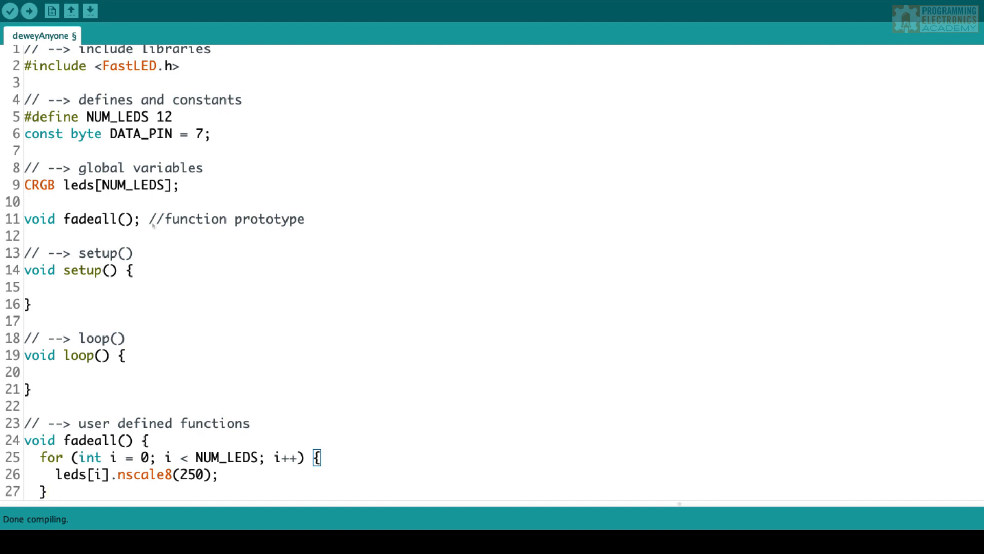
key(shift+Up)
key(shift+Up)
key(shift+Up)
key(shift+Up)
key(shift+Up)
key(shift+Up)
key(shift+Up)
key(shift+Up)
key(shift+Up)
key(shift+Up)
key(shift+Home)
key(ctrl+x)
drag(24, 219, 304, 218)
key(ctrl+v)
key(ctrl+t)
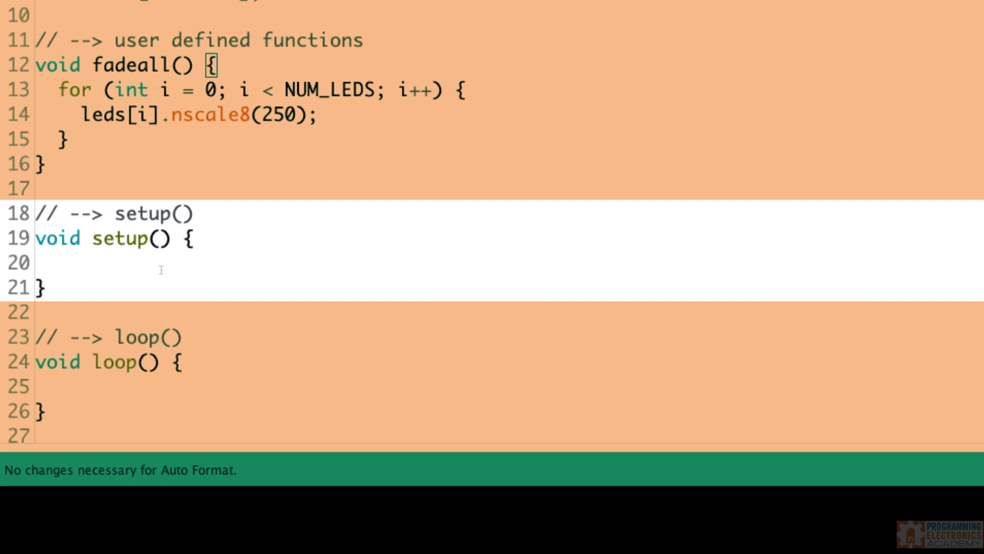
- Add Serial.begin(9600), FastLED.addLeds<NEOPIXEL, DATA_PIN>(leds, NUM_LEDS) and FastLED.setBrightness(84) inside setup()
click(160, 269)
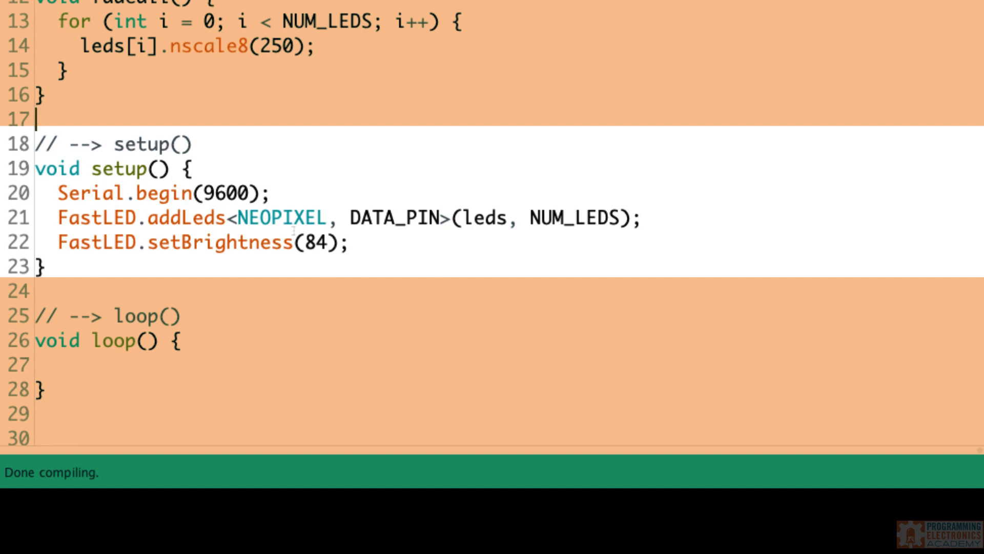
drag(351, 243, 36, 218)
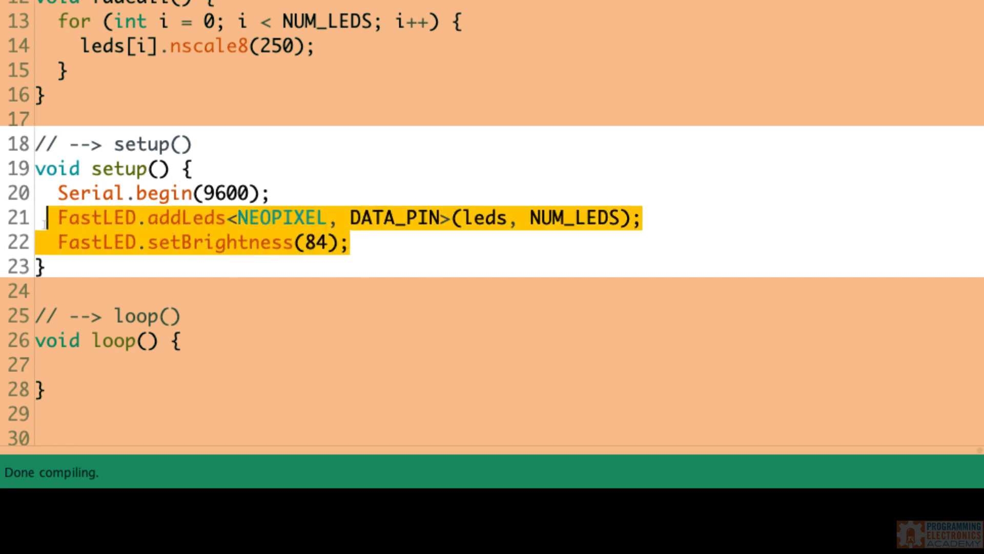
click(41, 222)
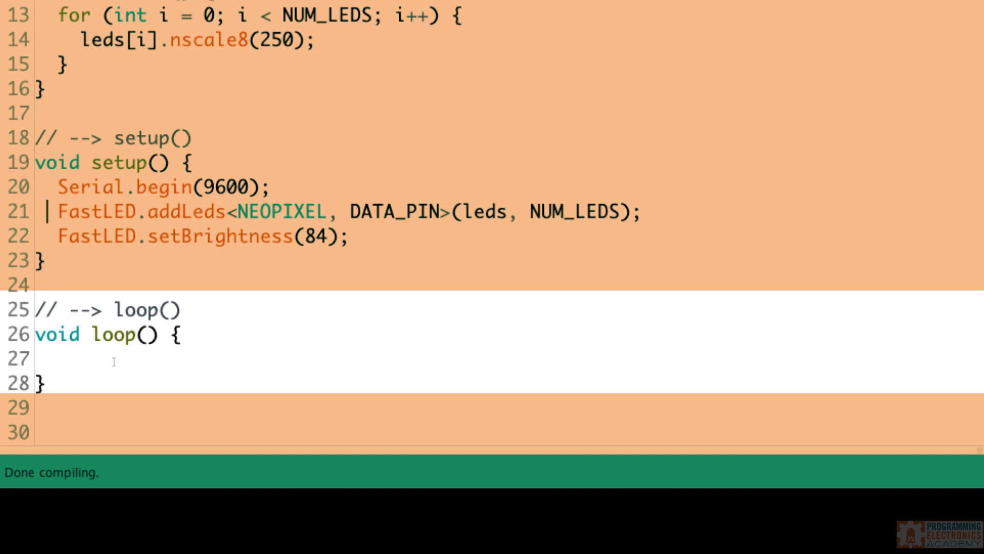
click(202, 363)
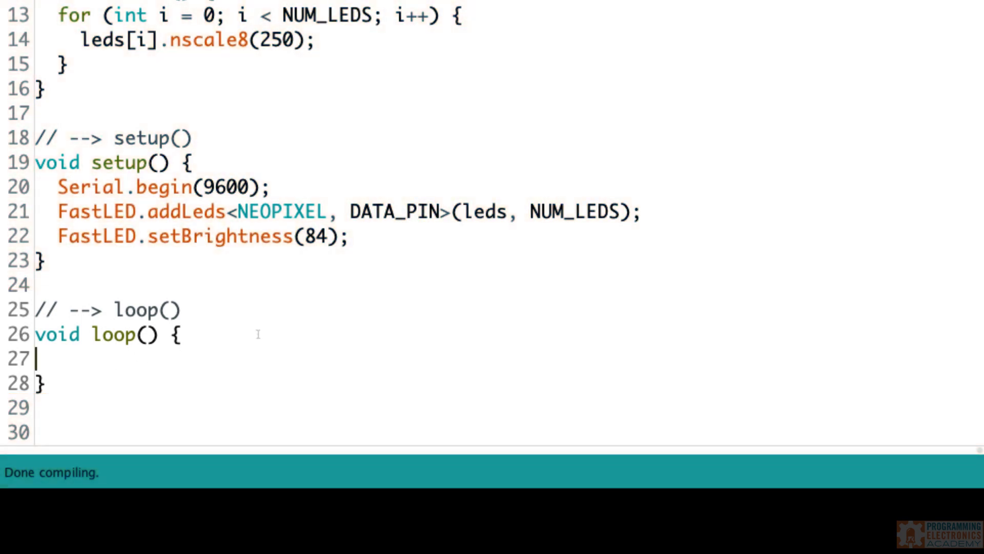
scroll(221, 274, up, 3)
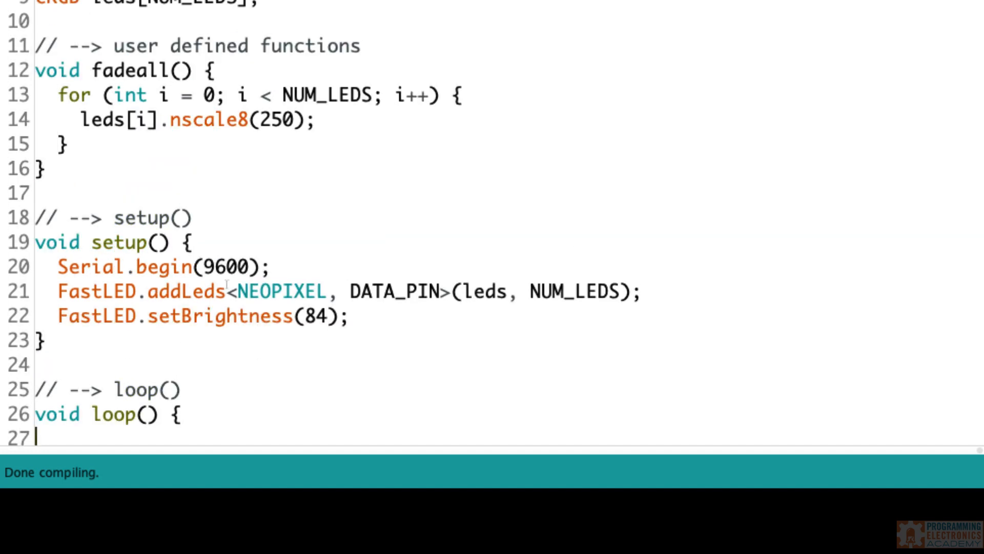
scroll(143, 151, down, 3)
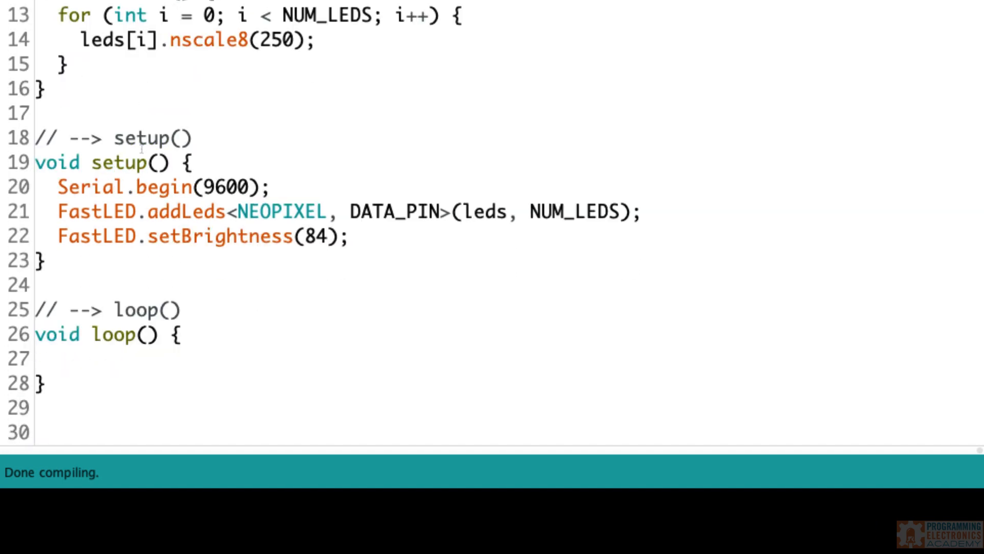
- Write 'static byte hue = 0;' and the forward for loop setting CHSV colours with show, fadeall and delay
key(Return)
key(Return)
text(static byte hue = 0;)
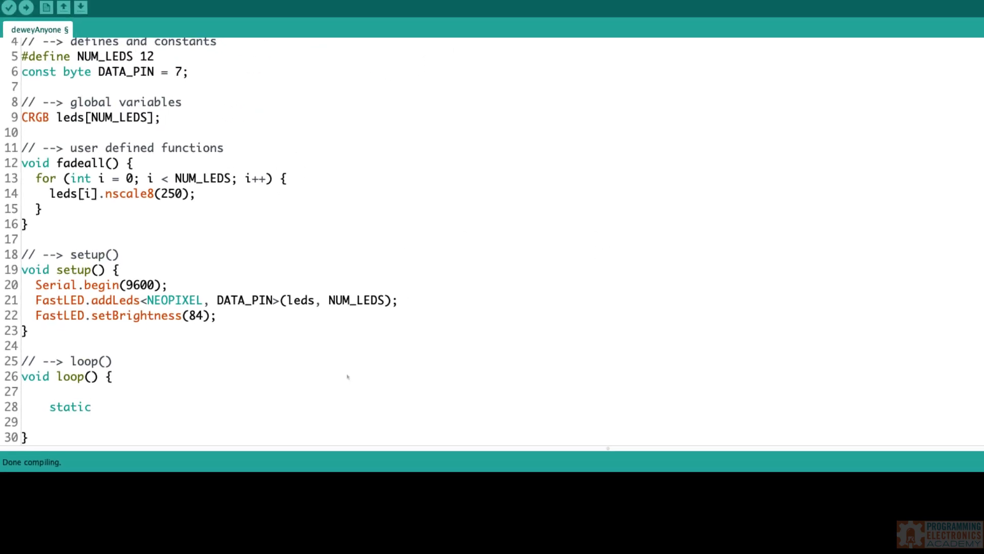
key(Return)
scroll(344, 375, down, 3)
text(for(int i = 0; i < NUM_LEDS; i++) {)
key(Return)
text(leds[i] = CHSV(hue++, 255, 255);)
key(Return)
text(FastLED.show();)
key(Return)
text(delay(10);fadeal)
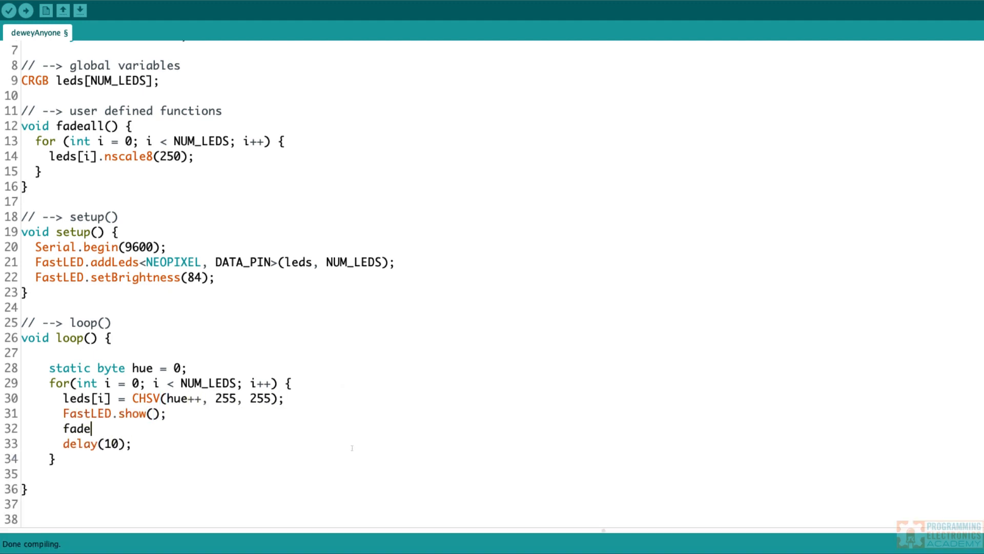
text(l();)
key(Down)
key(Down)
key(Return)
key(Return)
scroll(236, 482, down, 3)
text(for(int i = (NUM_LEDS)-1; i >= 0; i--){)
key(Return)
text(leds[i] = CHSV(hue++, 255, 255);)
- Verify the sketch and write the backward for loop sweeping the LEDs with show, fadeall and delay
key(ctrl+r)
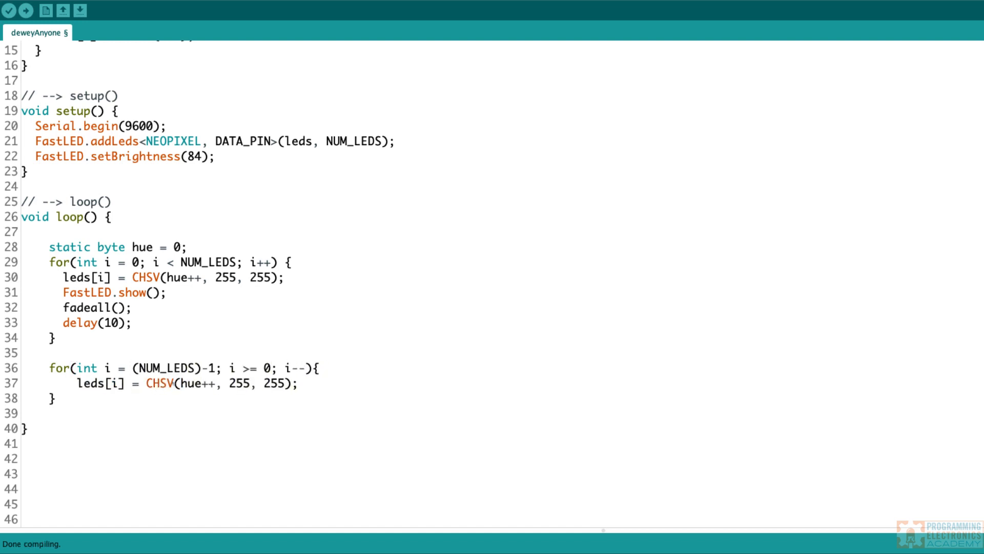
key(Return)
text(FastLED.show();)
key(Return)
text(fadeall();)
key(Return)
text(delay(10);)
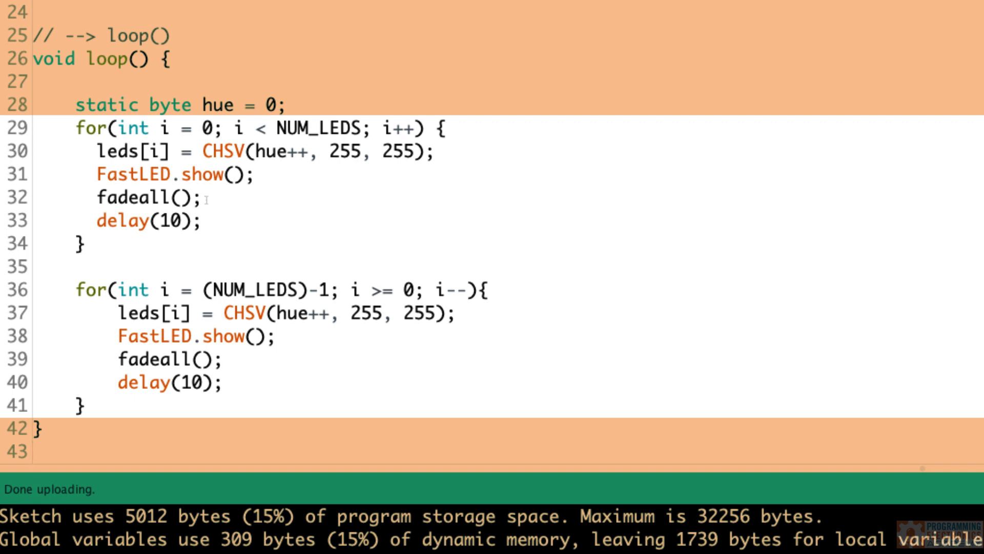
click(98, 197)
drag(97, 198, 204, 198)
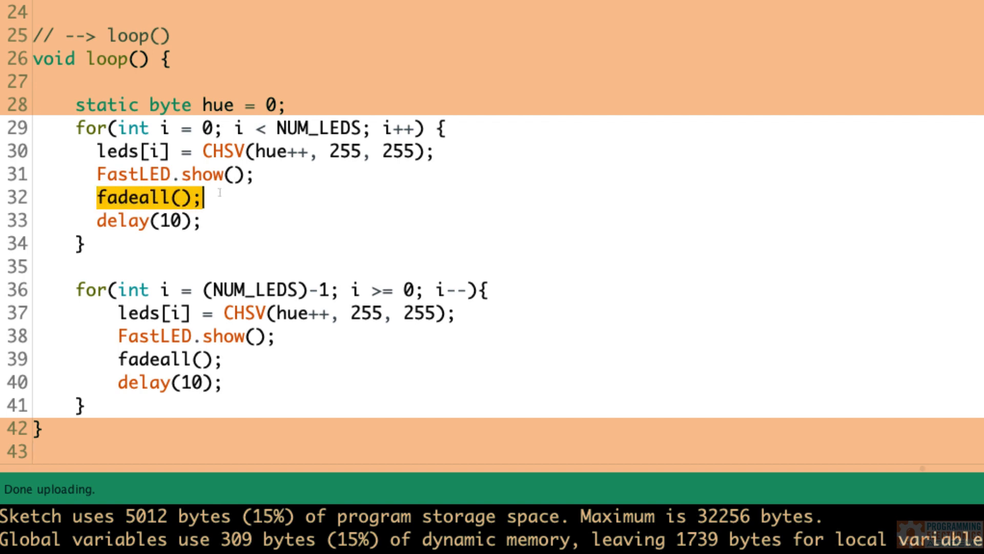
click(141, 199)
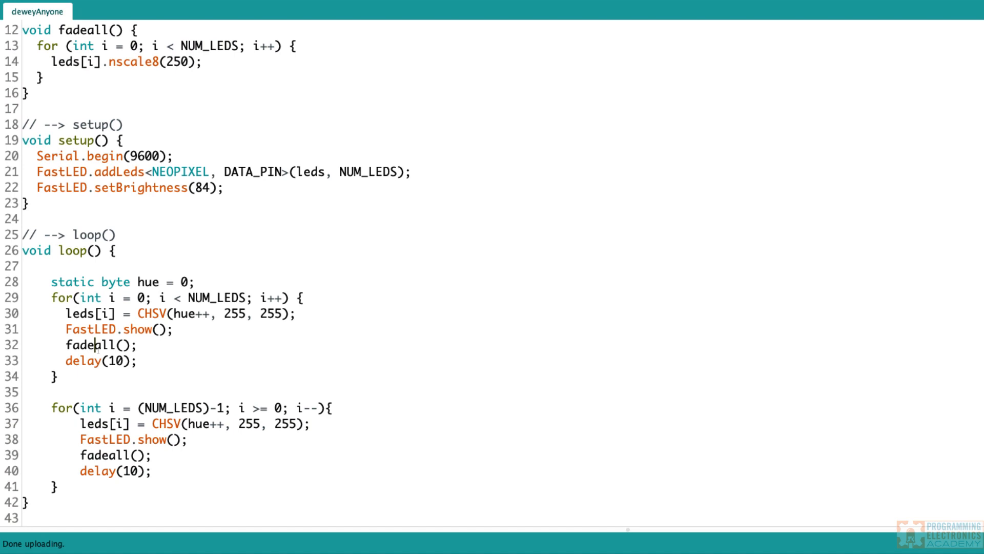
scroll(171, 247, up, 3)
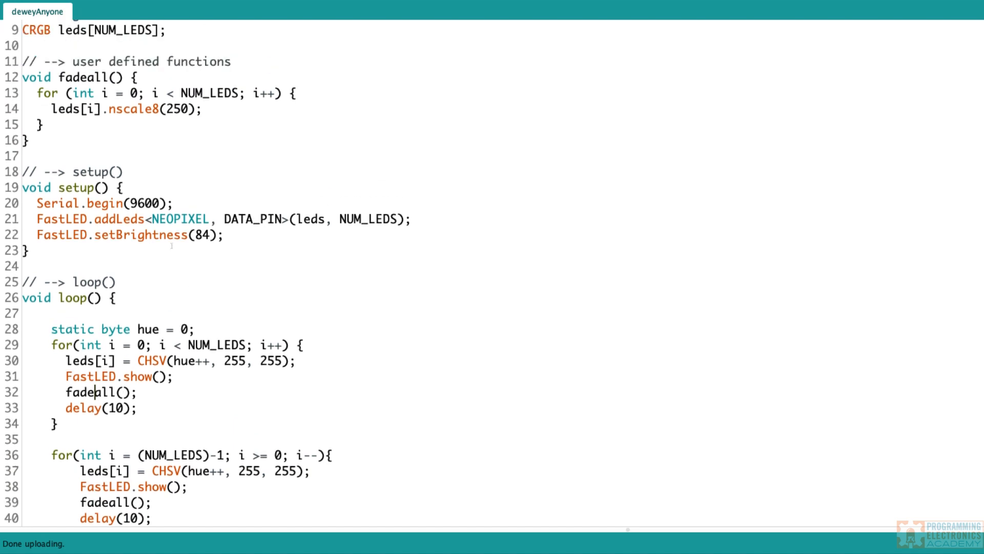
scroll(171, 247, up, 1)
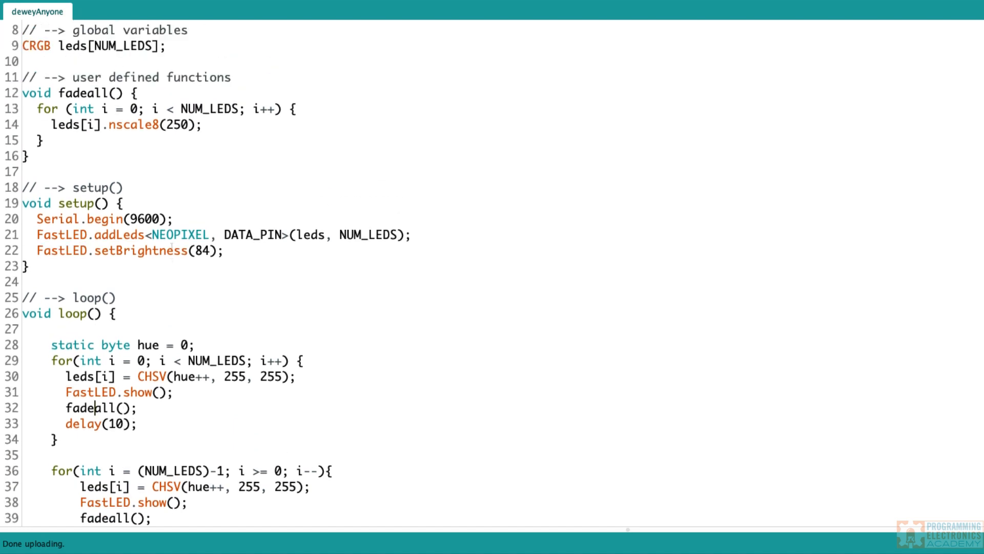
scroll(207, 275, down, 2)
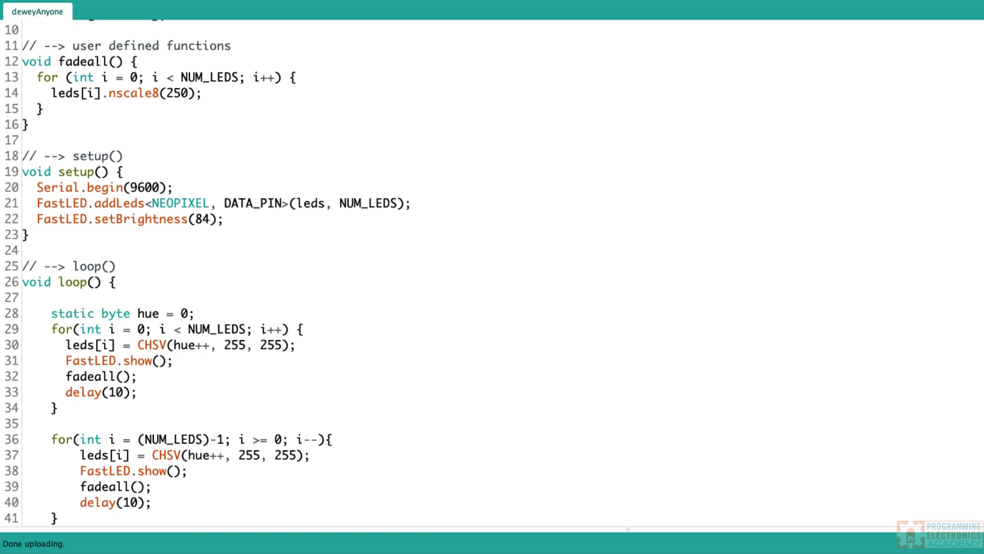
click(203, 357)
drag(188, 329, 246, 329)
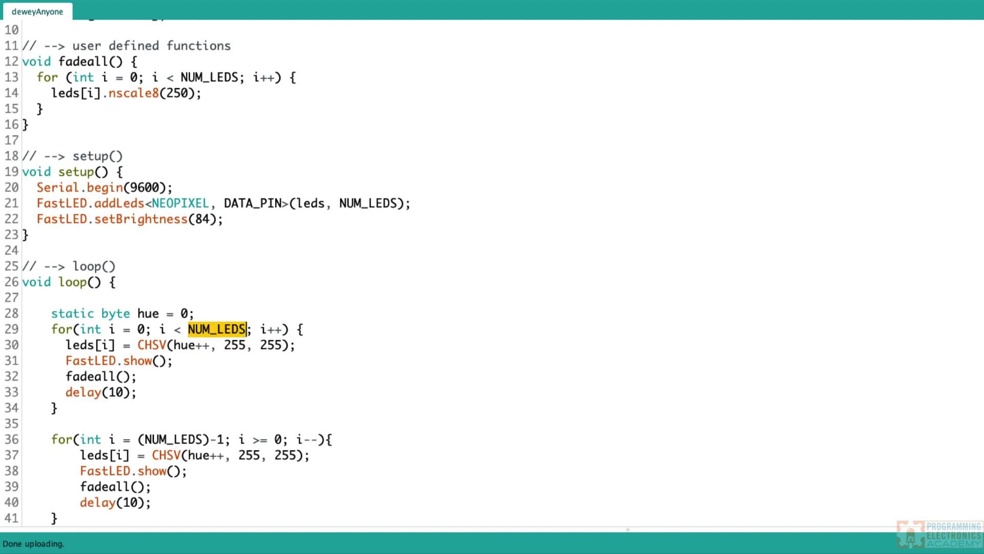
click(210, 345)
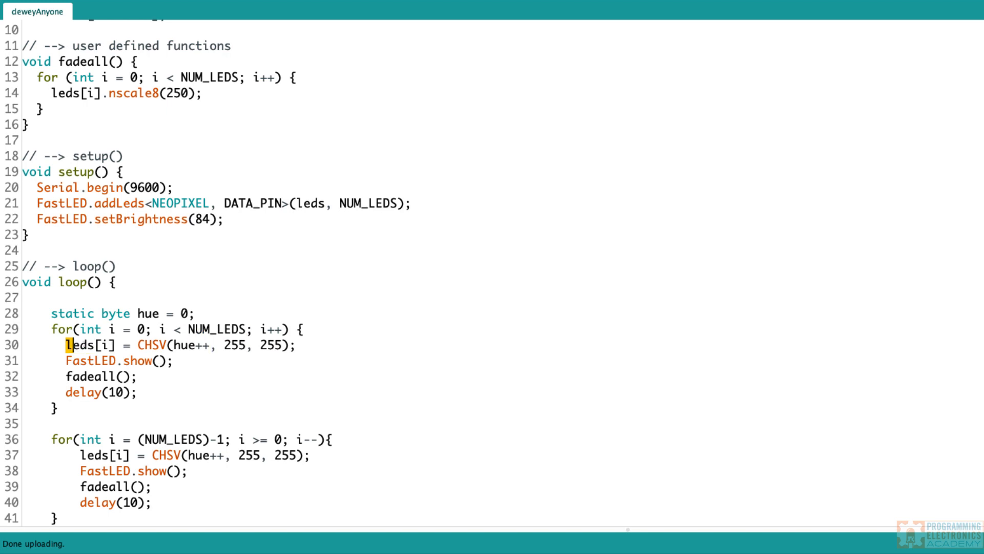
click(87, 345)
double_click(80, 345)
click(73, 344)
scroll(73, 345, up, 4)
scroll(166, 226, down, 3)
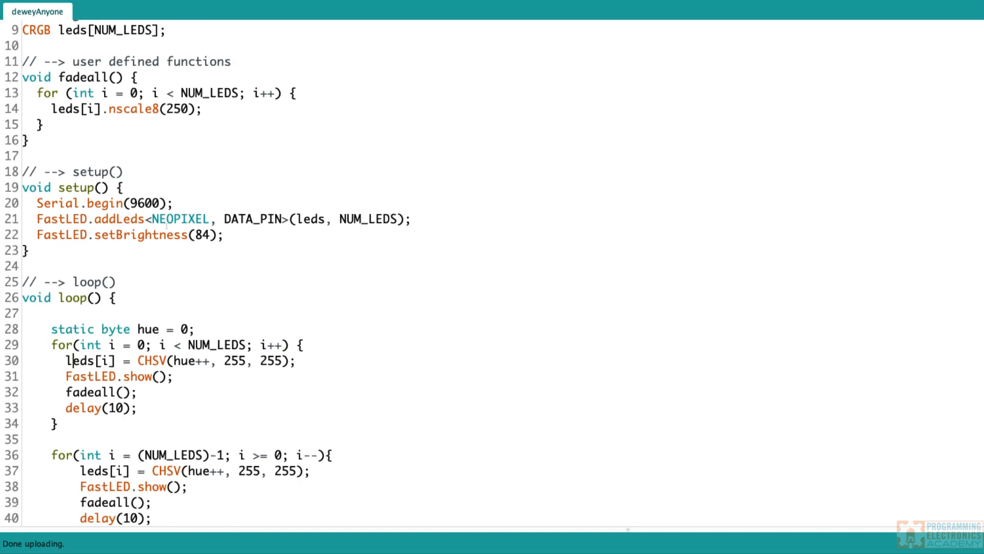
scroll(166, 226, down, 3)
scroll(166, 227, up, 1)
scroll(166, 226, up, 5)
scroll(166, 226, up, 5)
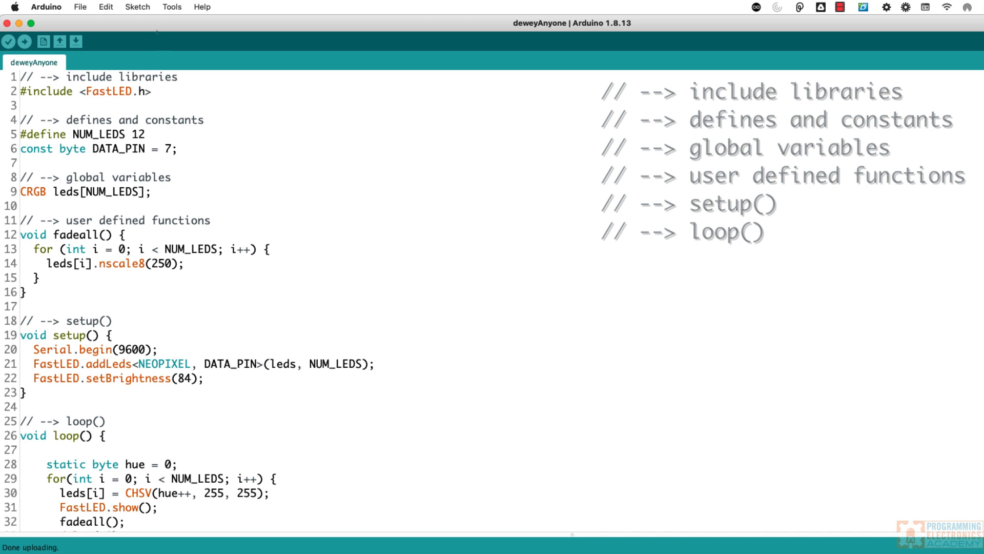
click(138, 7)
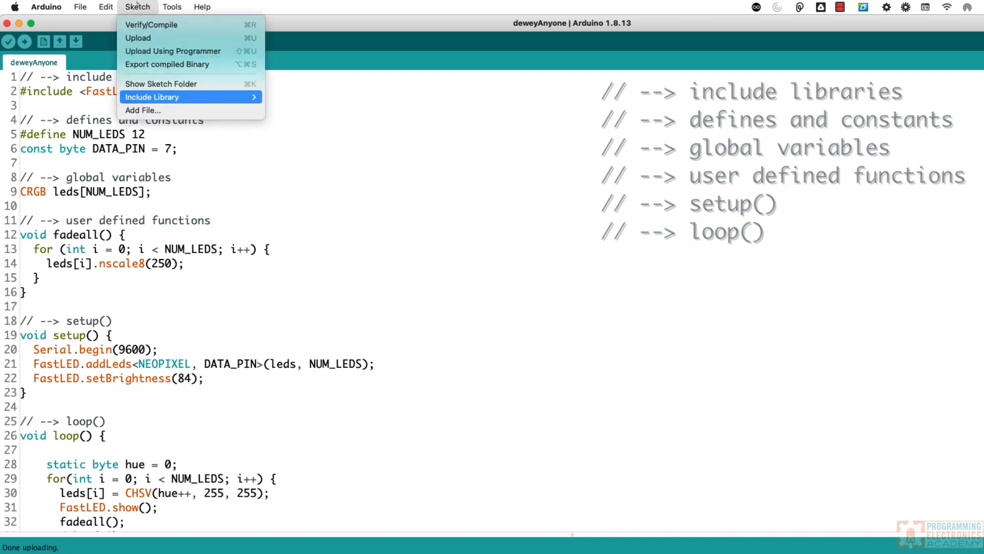
mouse_move(151, 97)
click(191, 166)
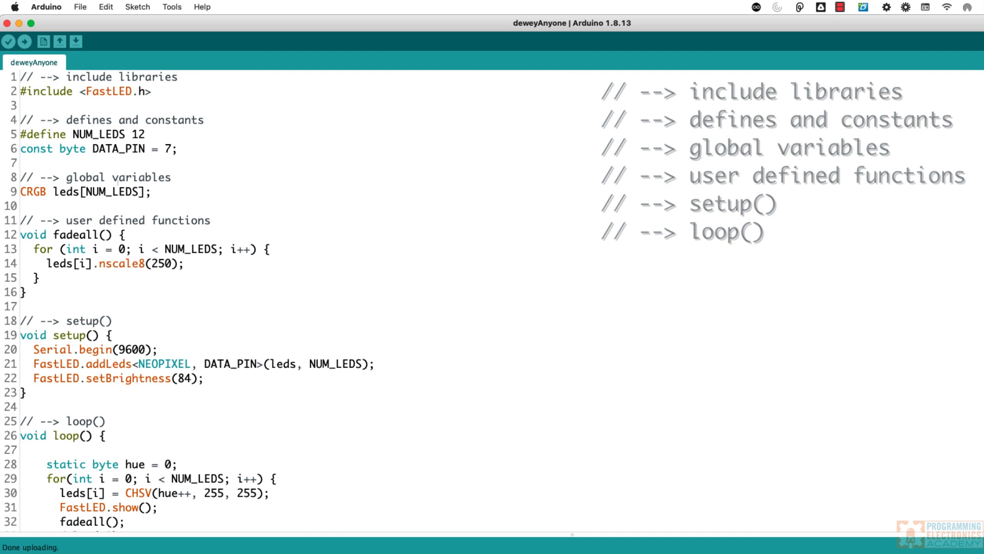
scroll(117, 192, down, 3)
scroll(117, 192, down, 1)
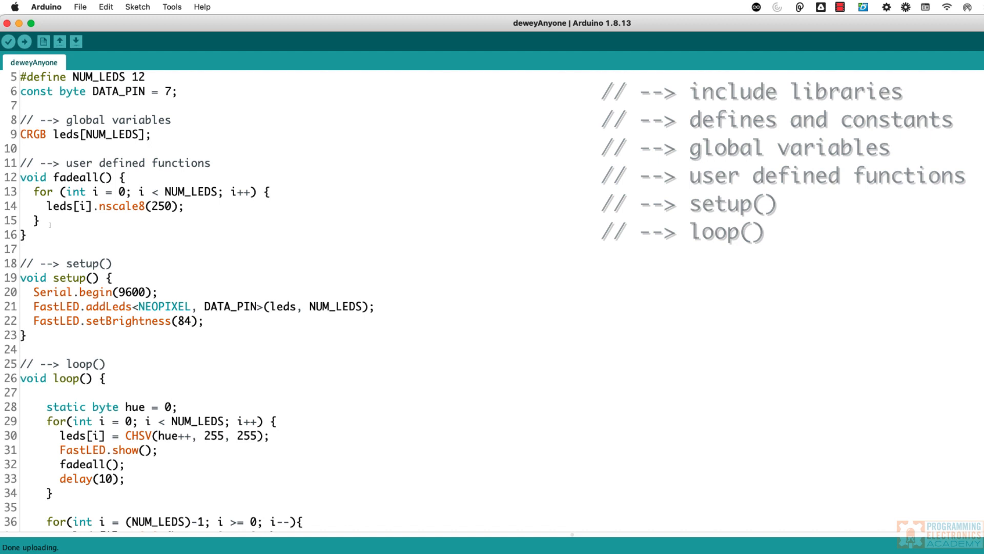
scroll(113, 324, down, 3)
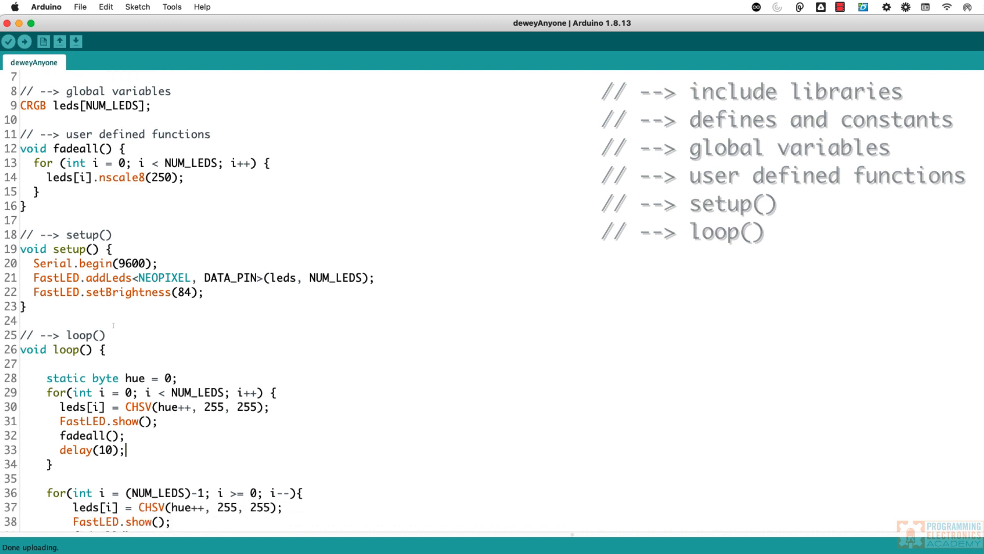
scroll(113, 324, down, 2)
scroll(150, 304, down, 2)
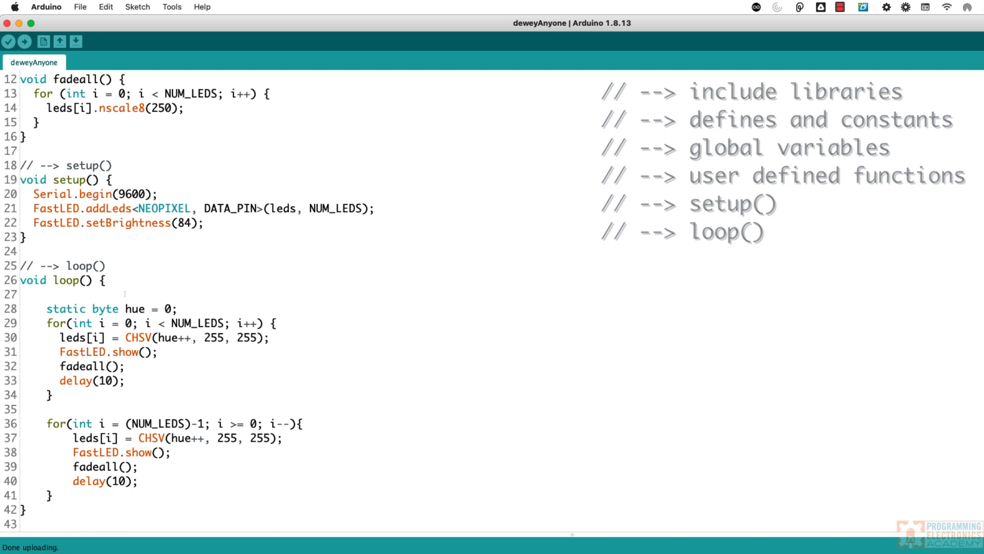
scroll(281, 190, up, 5)
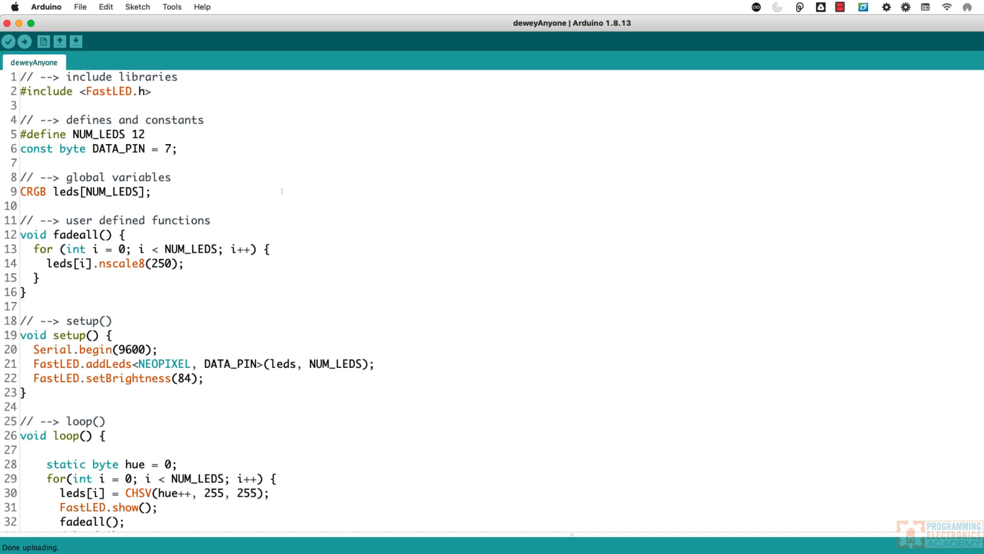
click(80, 8)
mouse_move(91, 76)
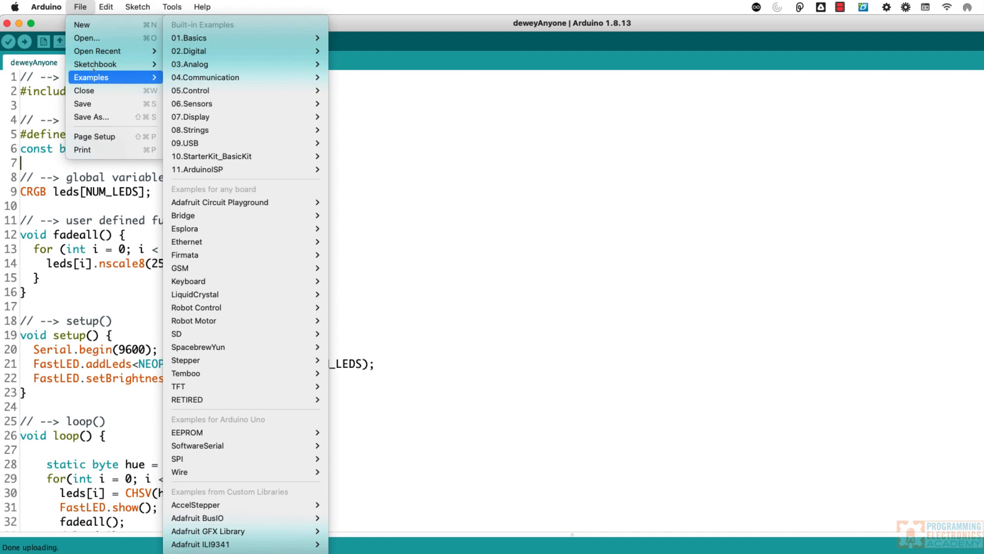
scroll(185, 347, down, 3)
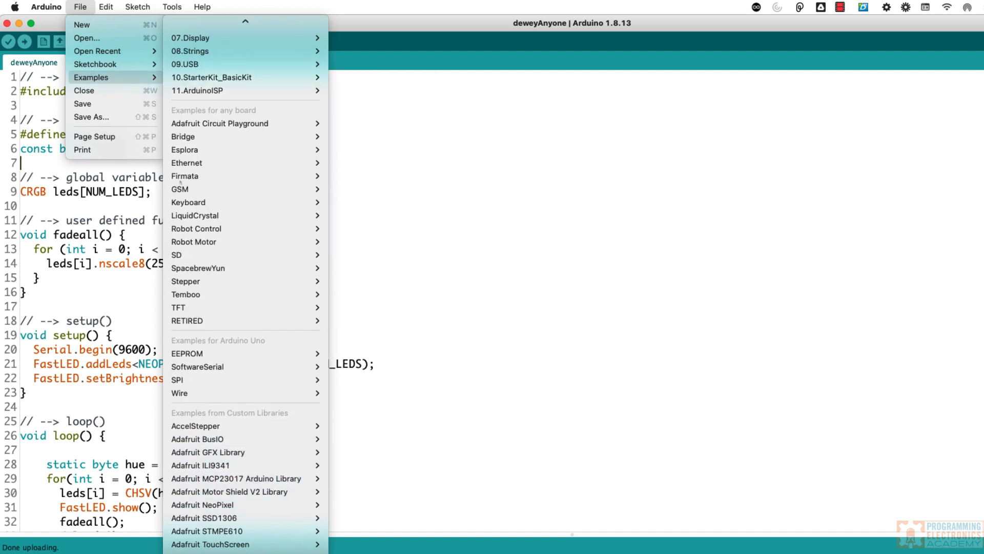
scroll(232, 248, up, 3)
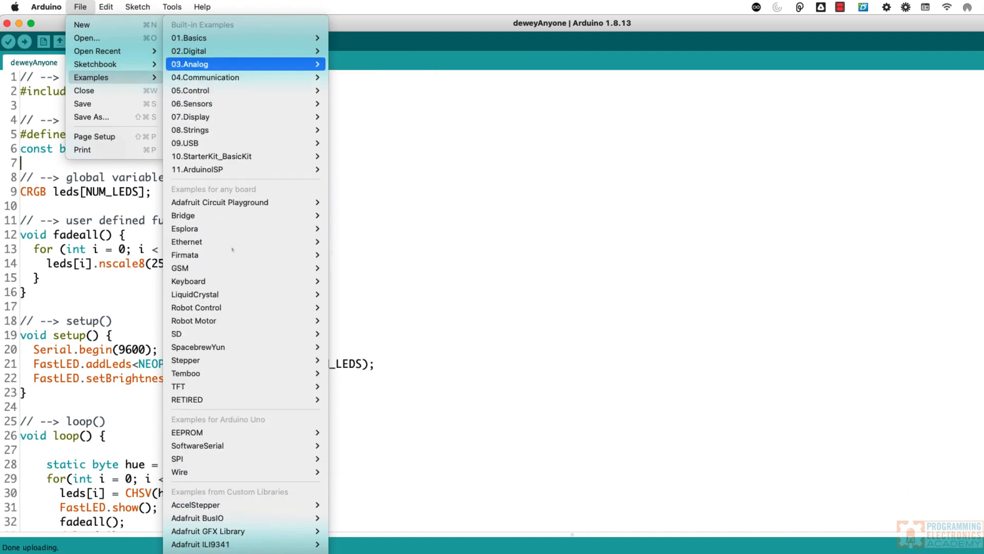
mouse_move(244, 103)
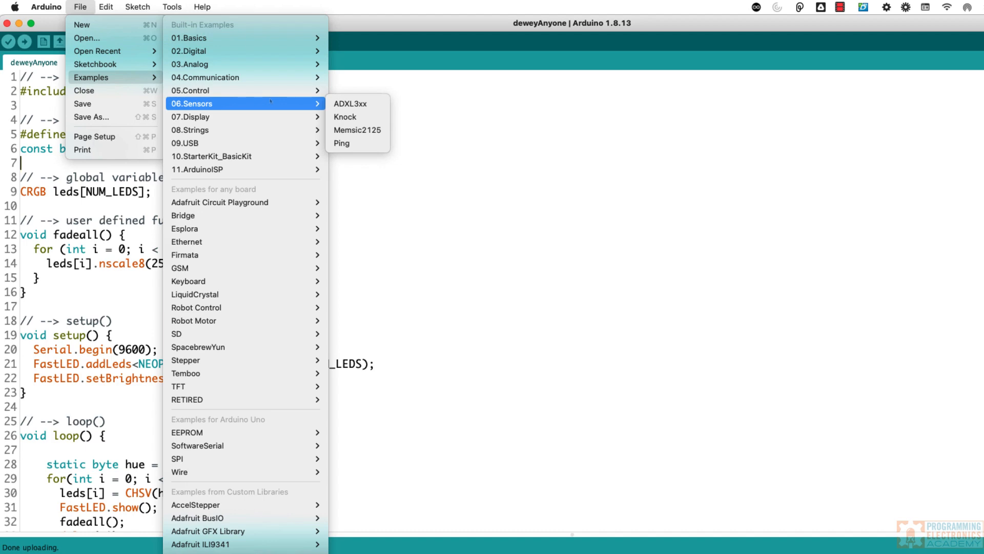
key(Escape)
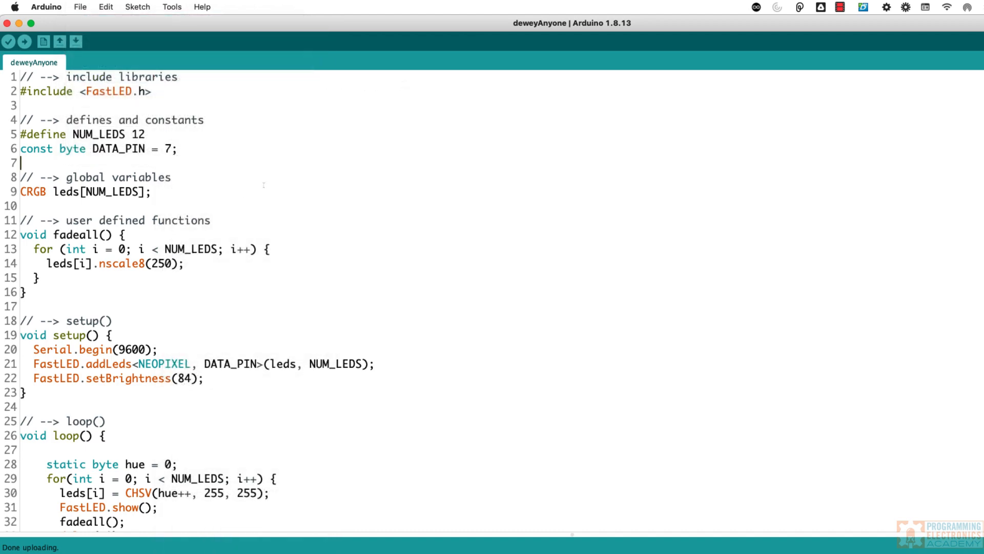